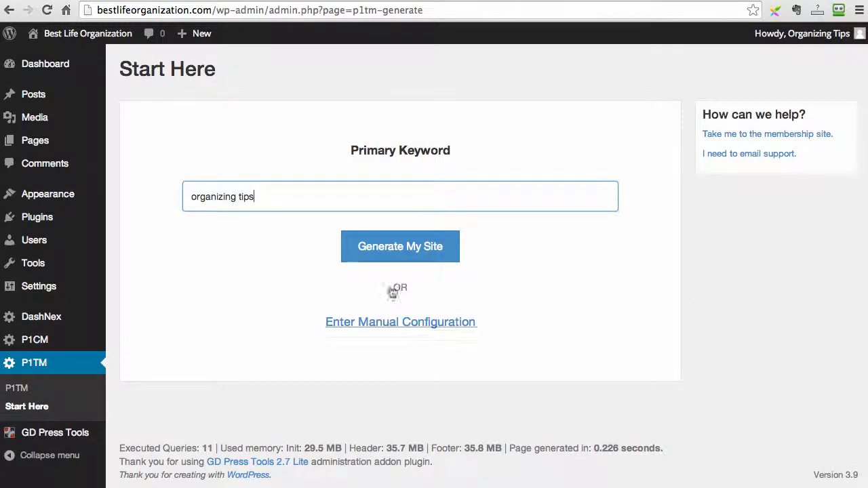
# Generate the site from the primary keyword "organizing tips".
pyautogui.moveTo(300, 200); pyautogui.dragTo(183, 199)
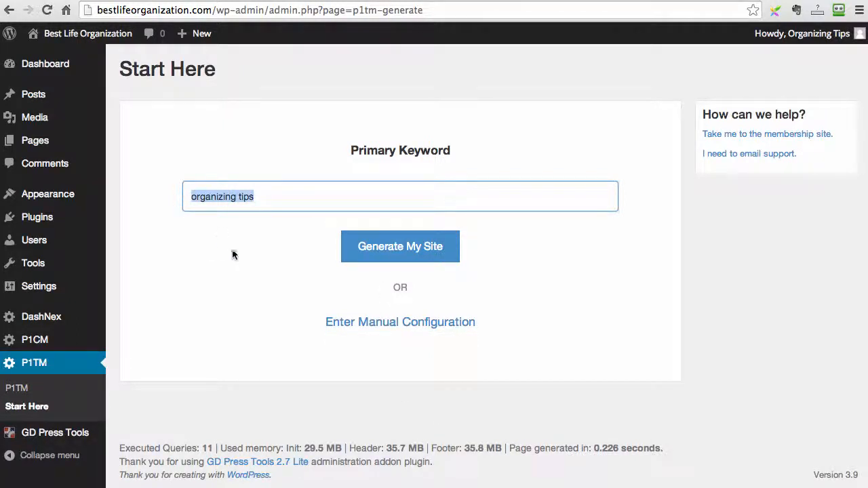
pyautogui.click(385, 250)
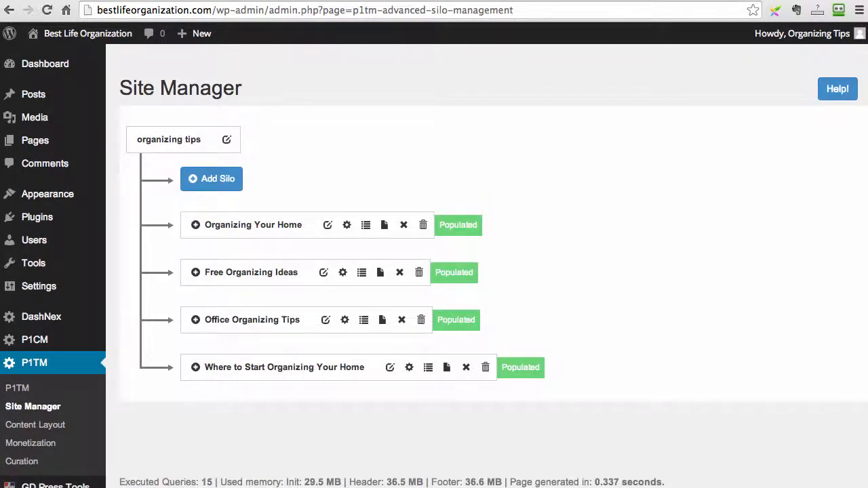
# Expand the Organizing Your Home and Free Organizing Ideas silos to examine their content keywords.
pyautogui.scroll(-1, 420, 324)
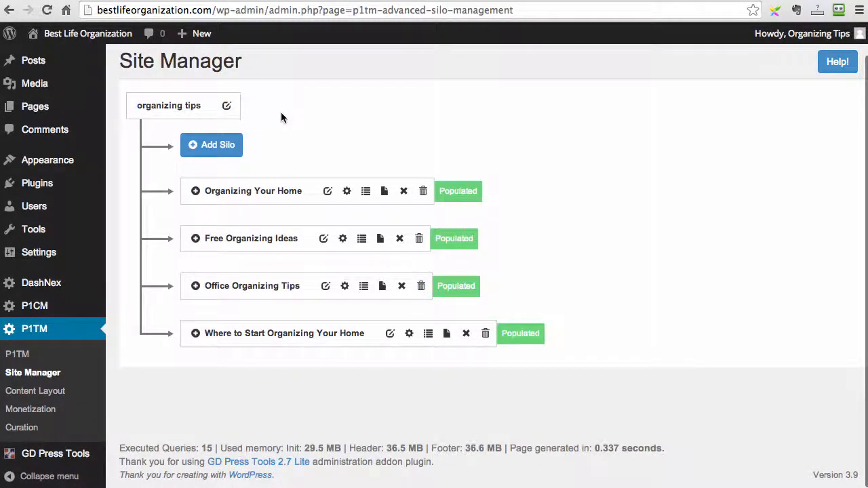
pyautogui.click(195, 191)
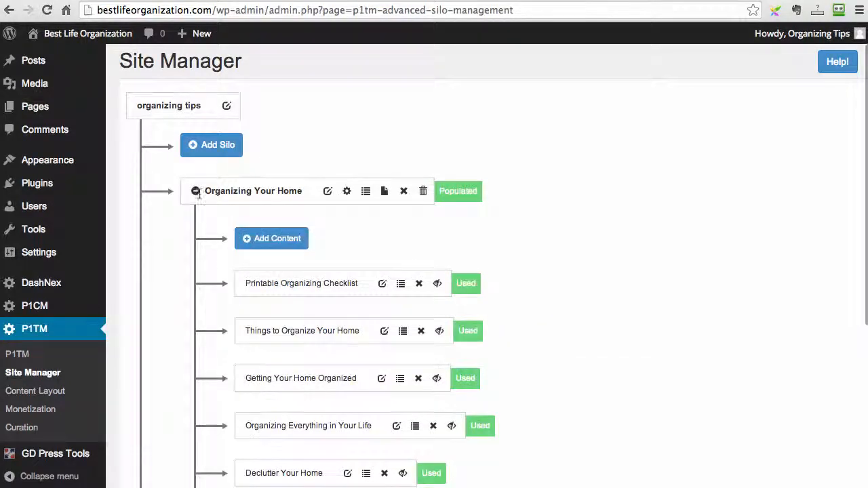
pyautogui.scroll(-2, 410, 219)
pyautogui.scroll(-10, 325, 298)
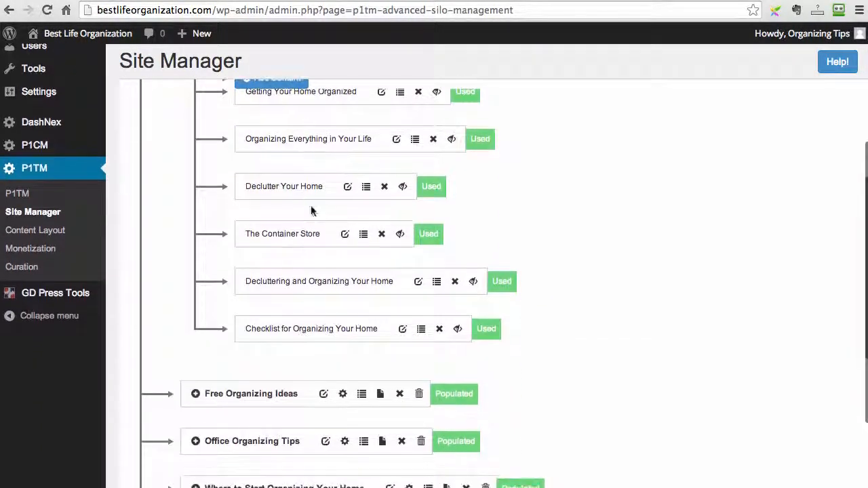
pyautogui.click(195, 291)
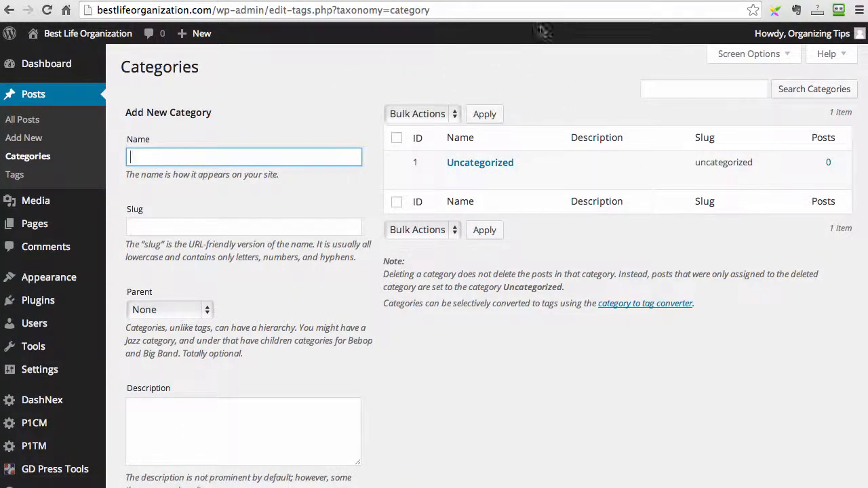
# Reload the site's categories, posts and pages lists to check for the generated content.
pyautogui.click(51, 32)
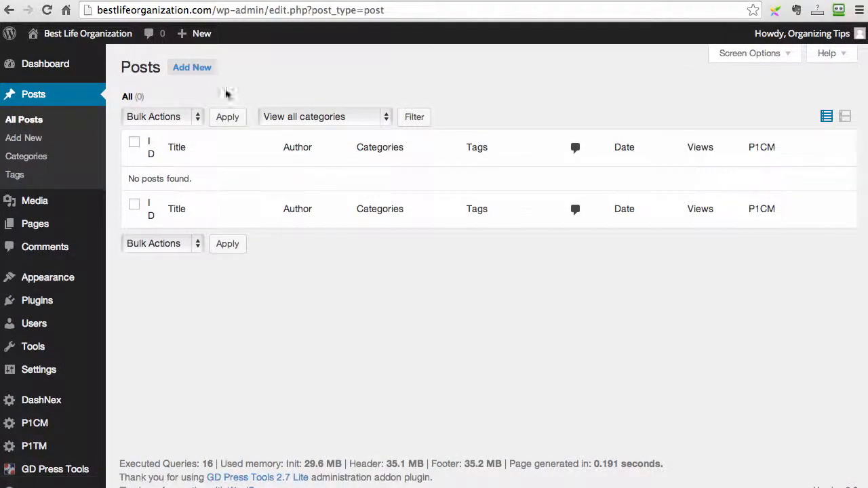
pyautogui.click(45, 11)
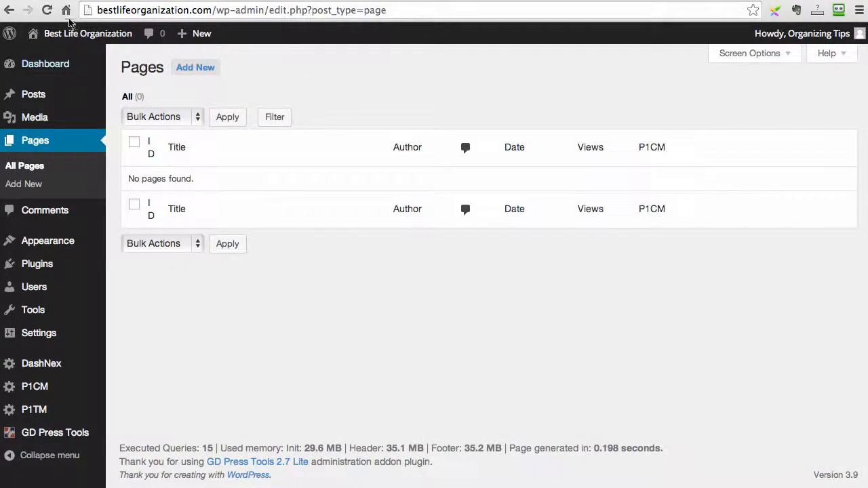
pyautogui.click(47, 9)
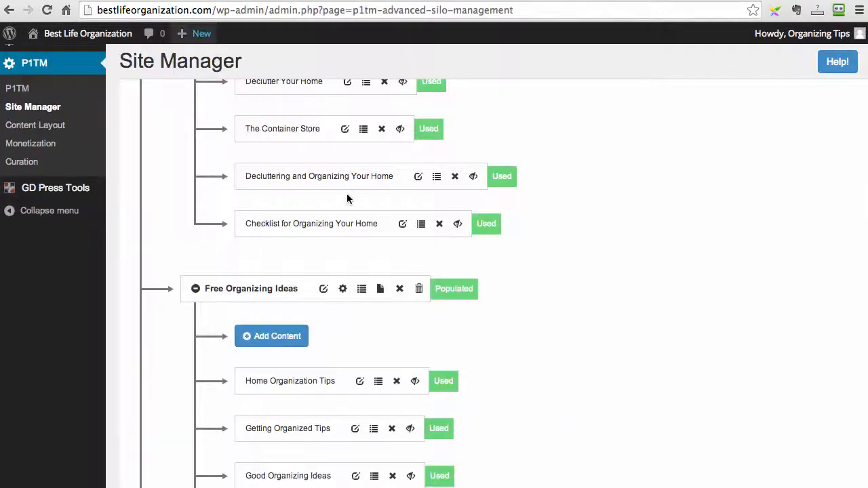
# Return to the Site Manager and collapse the Organizing Your Home and Free Organizing Ideas silos.
pyautogui.scroll(10, 434, 197)
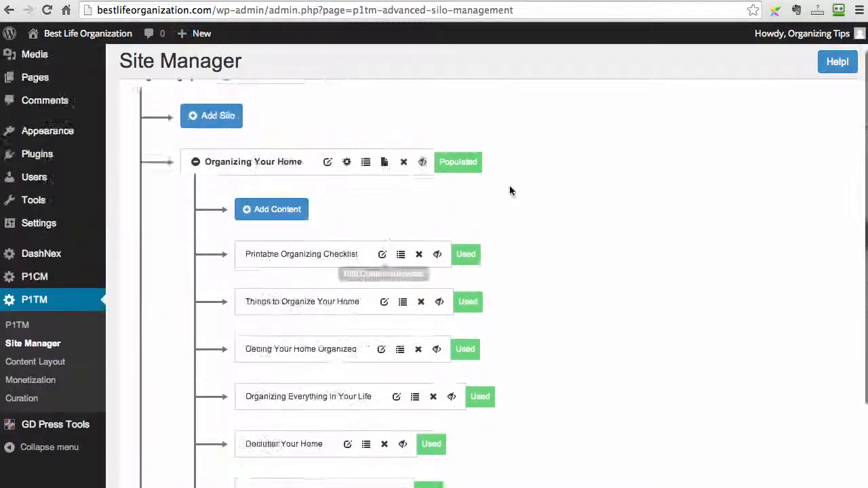
pyautogui.click(195, 212)
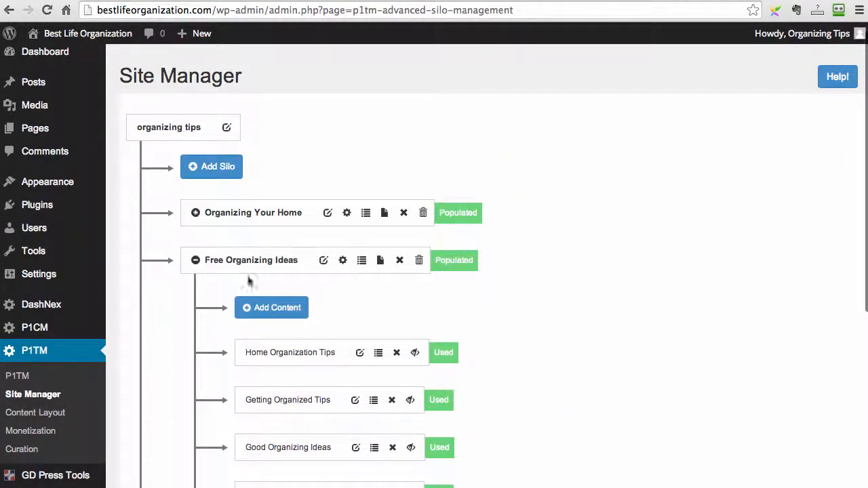
pyautogui.click(195, 262)
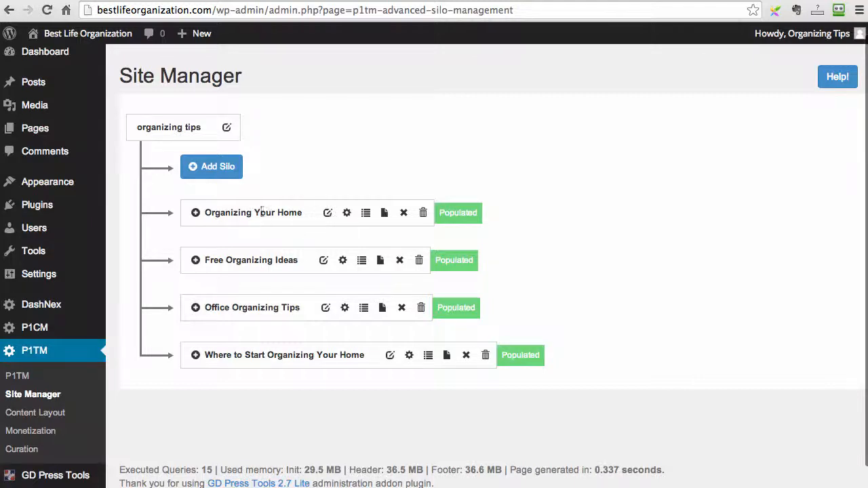
# Give the Organizing Your Home silo the navigation label "Organizing Home" and save the change.
pyautogui.click(327, 215)
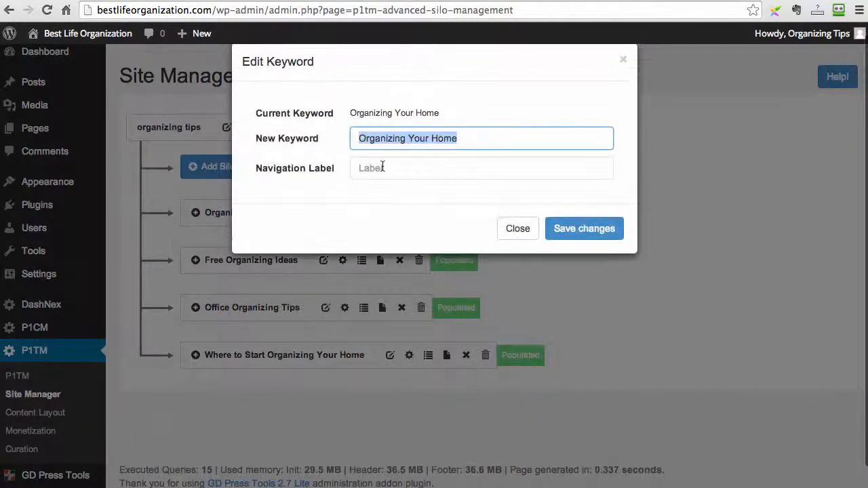
pyautogui.click(392, 168)
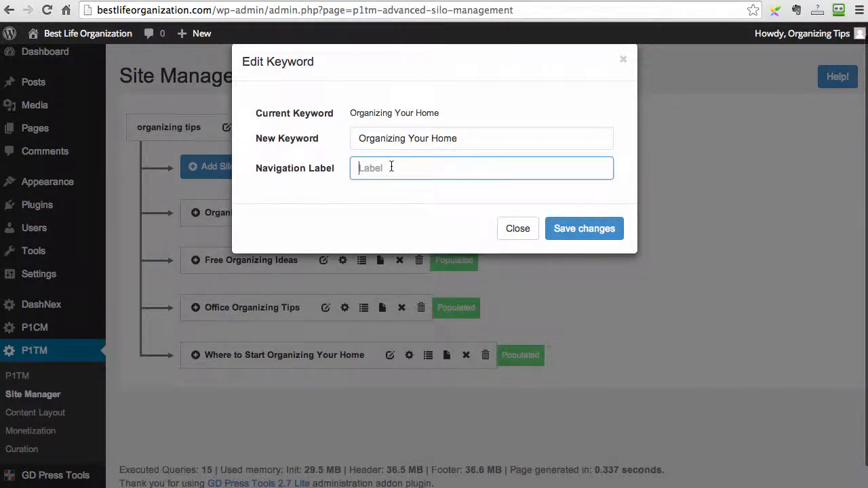
pyautogui.moveTo(478, 140); pyautogui.dragTo(326, 137)
pyautogui.press('super+c')
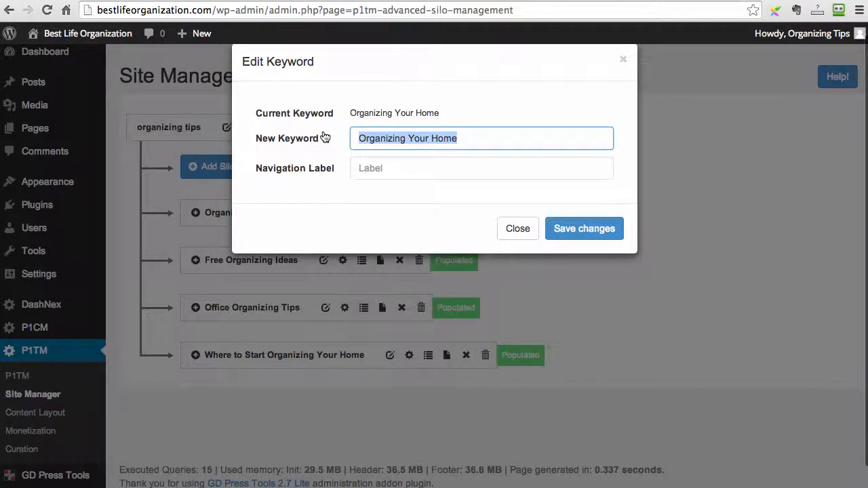
pyautogui.click(400, 168)
pyautogui.press('super+v')
pyautogui.moveTo(410, 168); pyautogui.dragTo(432, 167)
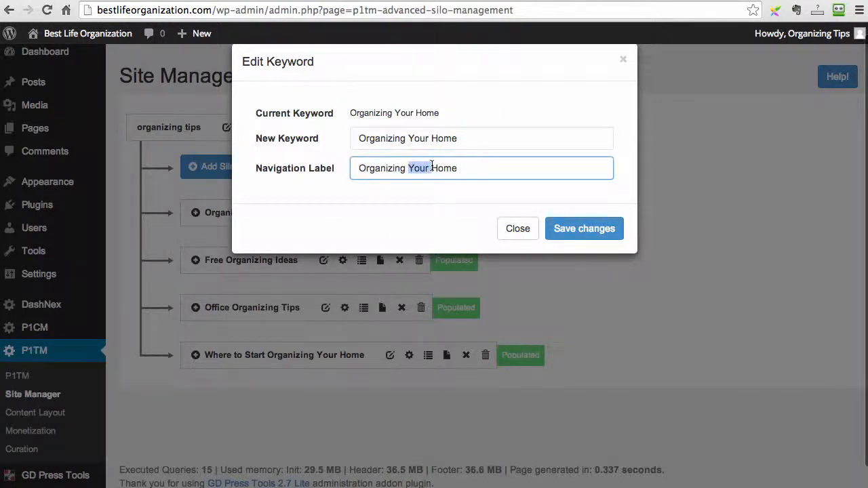
pyautogui.press('BackSpace')
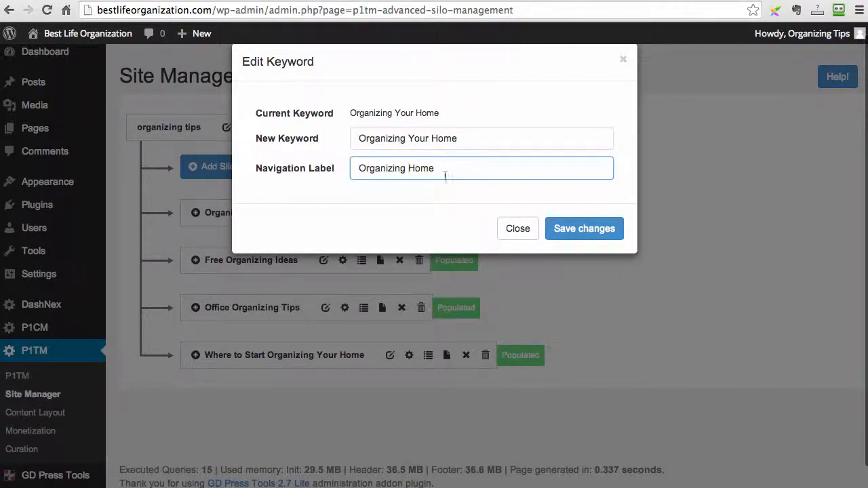
pyautogui.click(575, 232)
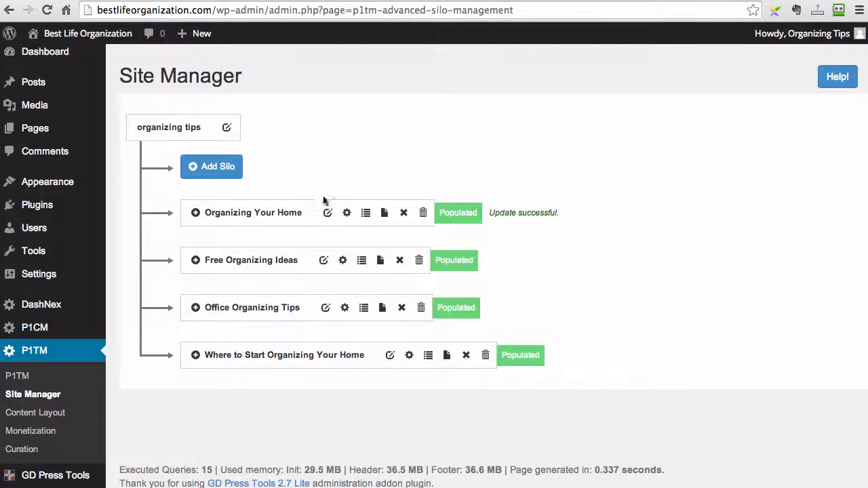
# Give the Free Organizing Ideas silo the navigation label "Organizing Ideas" and save the change.
pyautogui.click(324, 261)
pyautogui.click(363, 138)
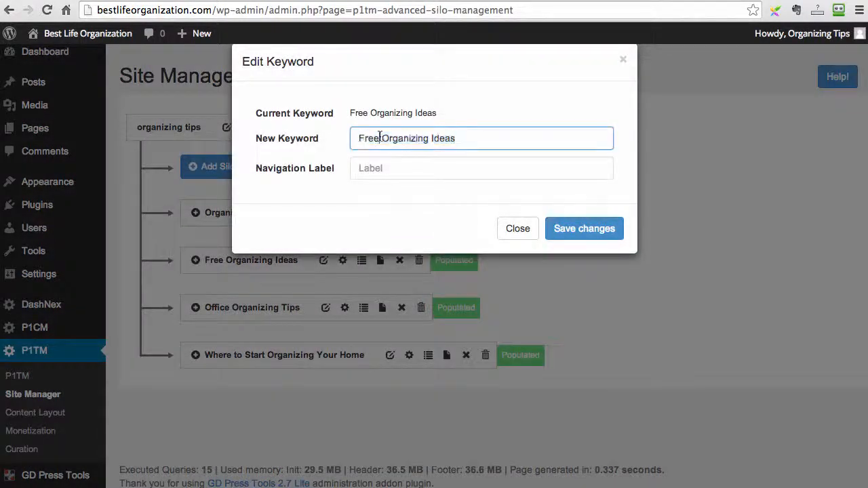
pyautogui.moveTo(383, 139); pyautogui.dragTo(346, 138)
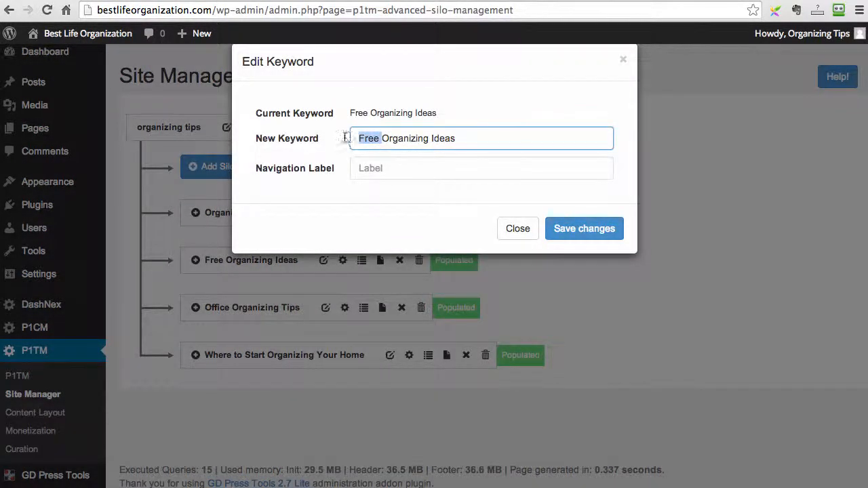
pyautogui.moveTo(453, 141); pyautogui.dragTo(383, 138)
pyautogui.hotkey('ctrl', 'c')
pyautogui.click(388, 167)
pyautogui.hotkey('ctrl', 'v')
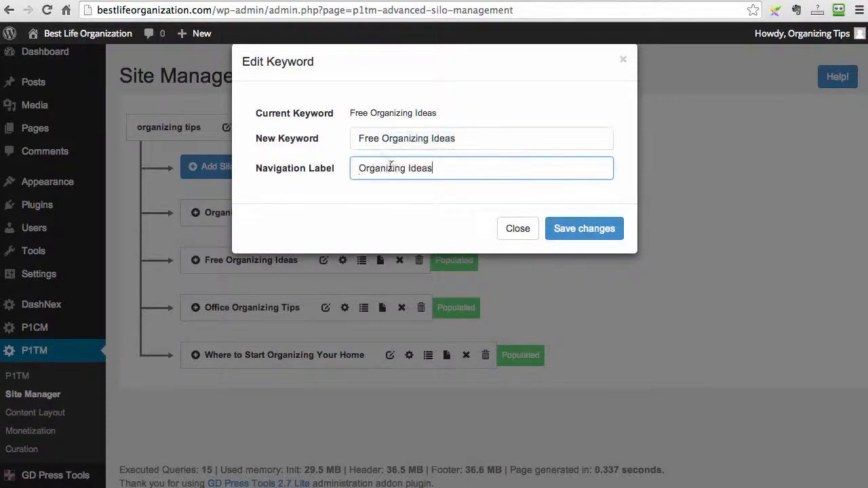
pyautogui.click(581, 229)
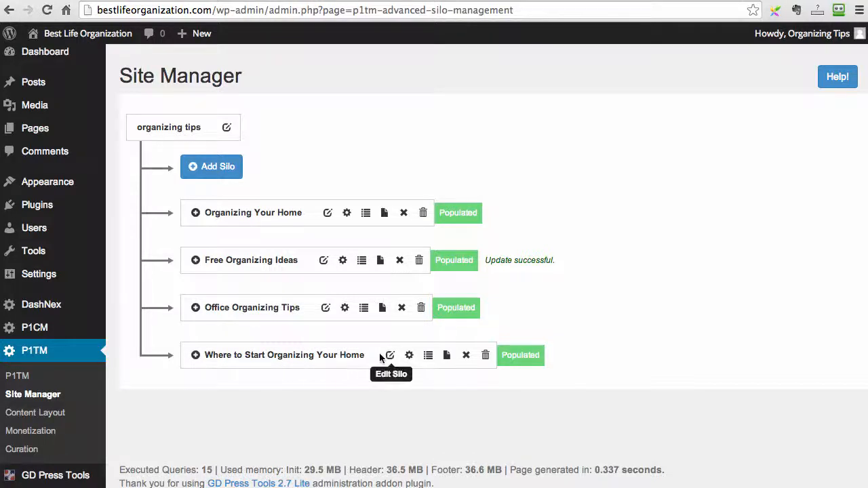
# Delete the post for "How to Get Organized and Stay Organized" in the Where to Start Organizing Your Home silo.
pyautogui.click(201, 359)
pyautogui.scroll(-5, 377, 383)
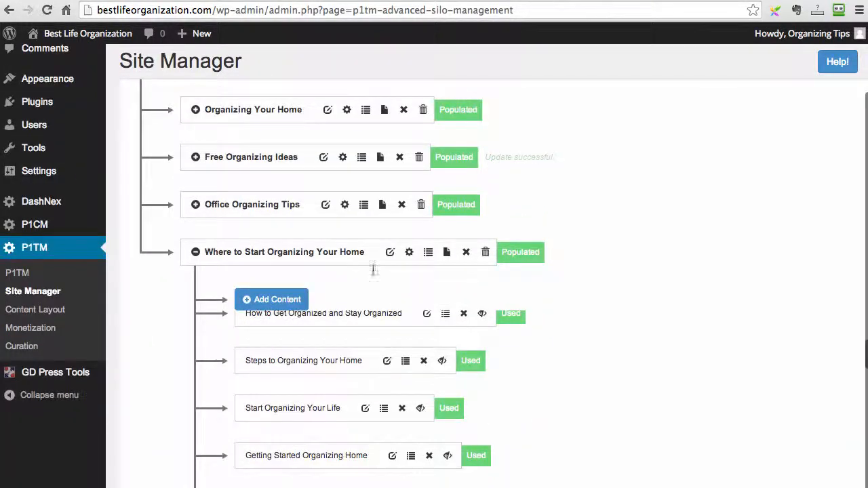
pyautogui.scroll(3, 380, 231)
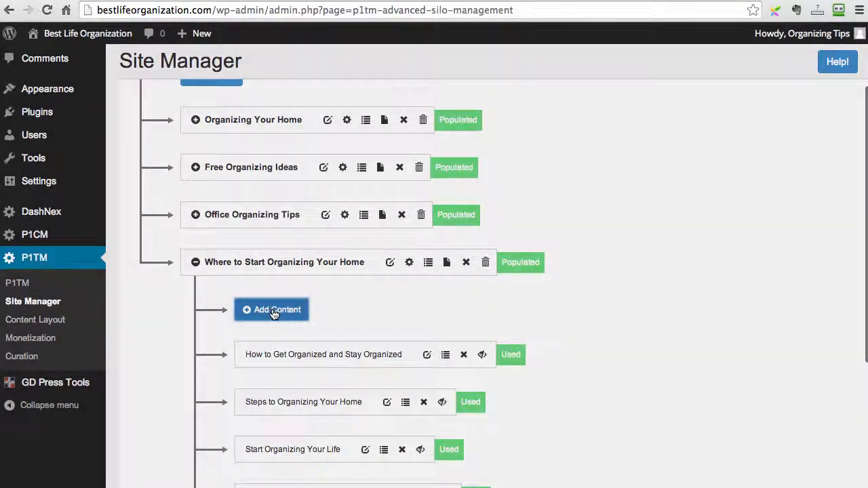
pyautogui.click(274, 311)
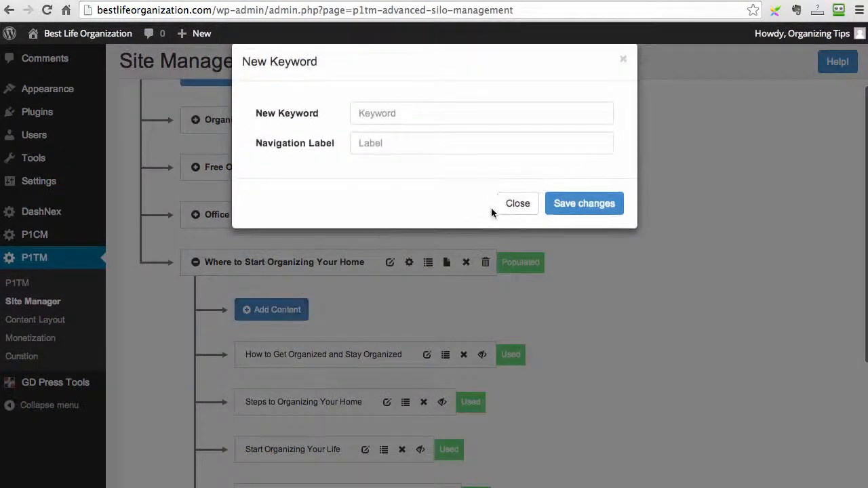
pyautogui.click(517, 202)
pyautogui.click(464, 356)
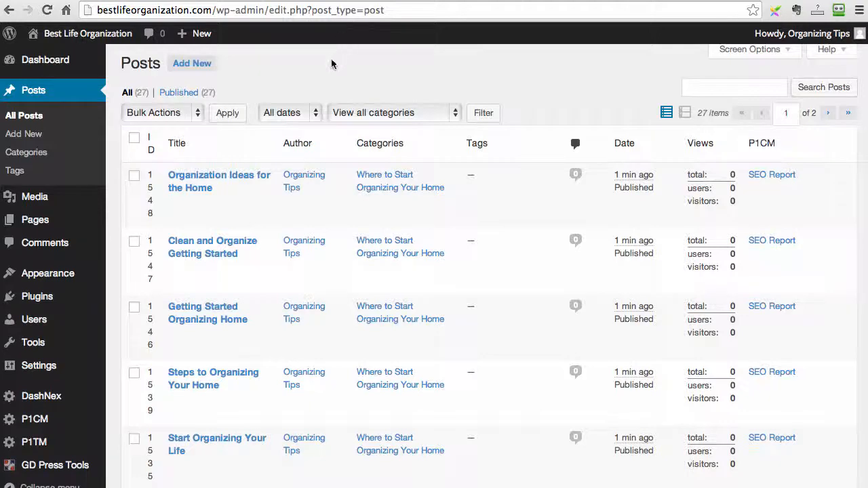
# Reload the full posts list and check the number of published posts.
pyautogui.click(127, 93)
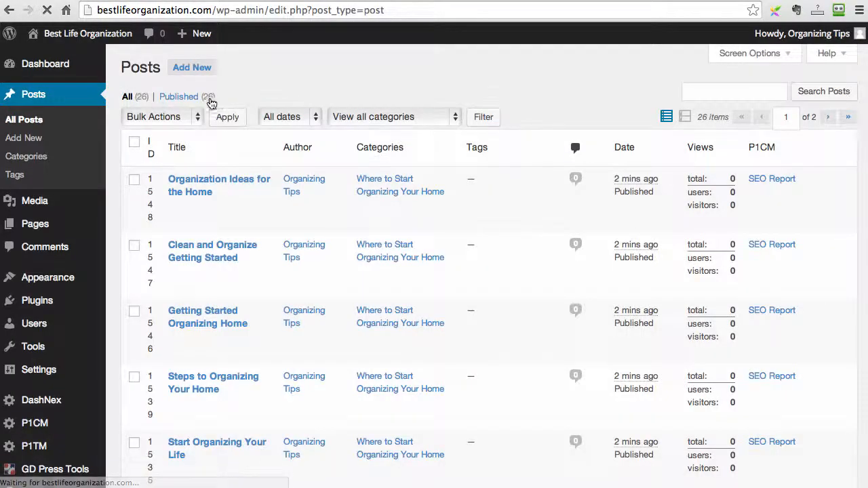
pyautogui.moveTo(228, 101); pyautogui.dragTo(210, 101)
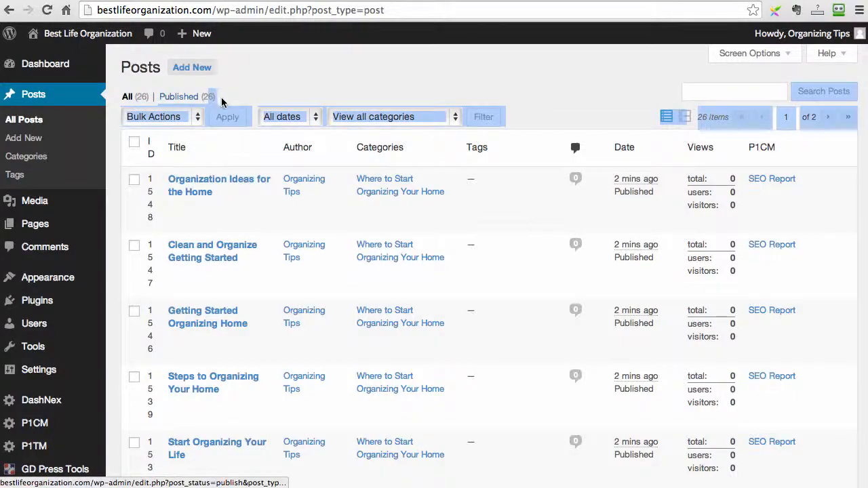
pyautogui.click(222, 102)
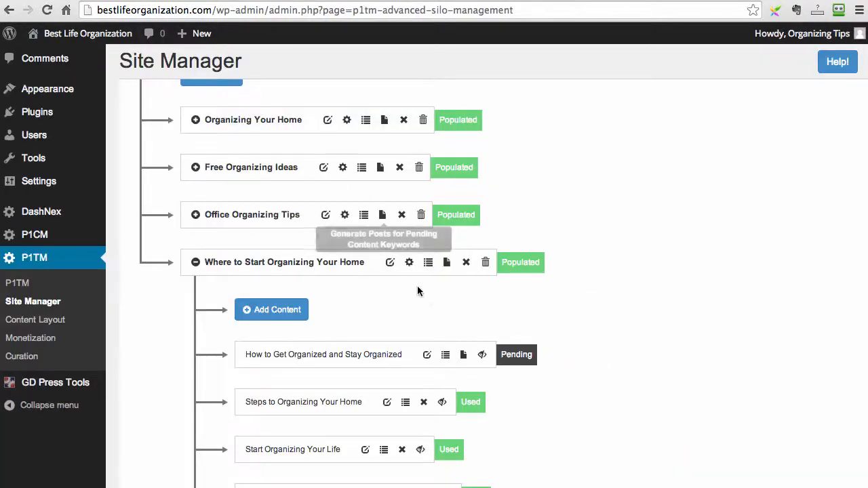
# Generate new content keywords for the Office Organizing Tips silo, and collapse the silo after reviewing them.
pyautogui.scroll(-2, 417, 286)
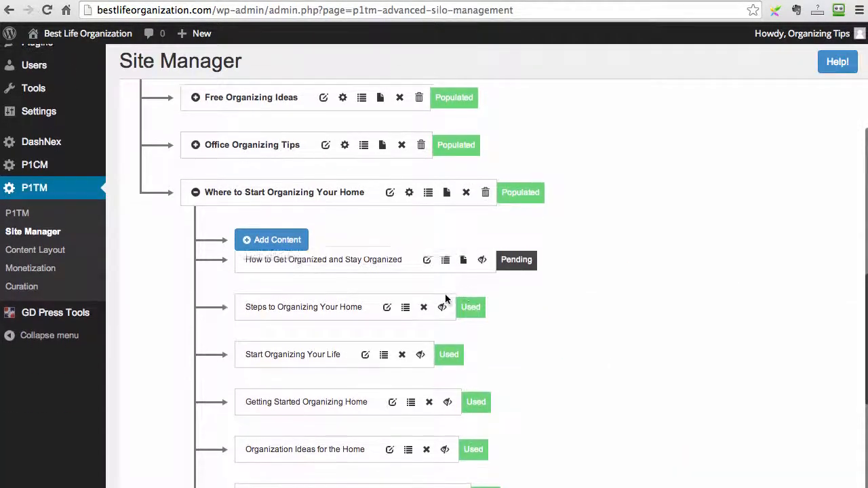
pyautogui.scroll(5, 446, 299)
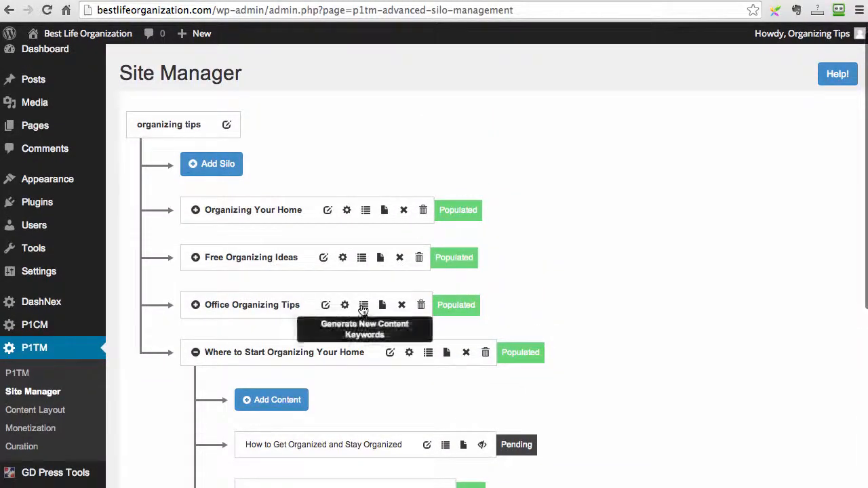
pyautogui.click(195, 304)
pyautogui.scroll(-5, 460, 322)
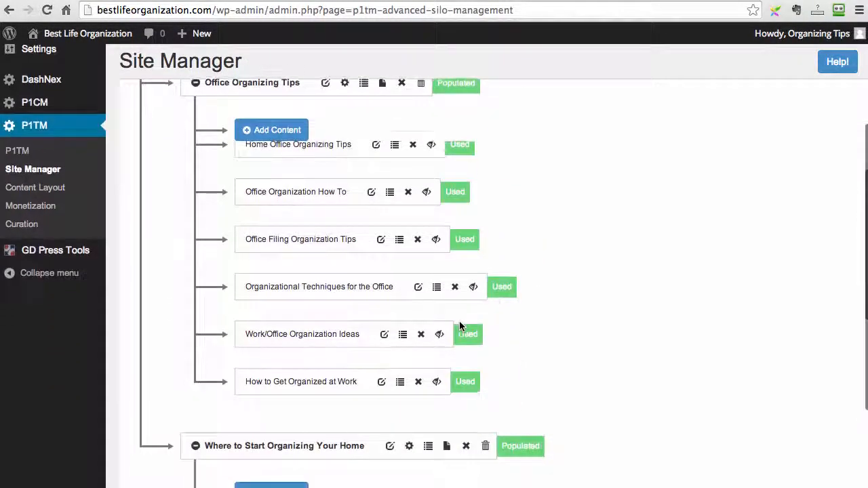
pyautogui.scroll(3, 459, 326)
pyautogui.click(364, 202)
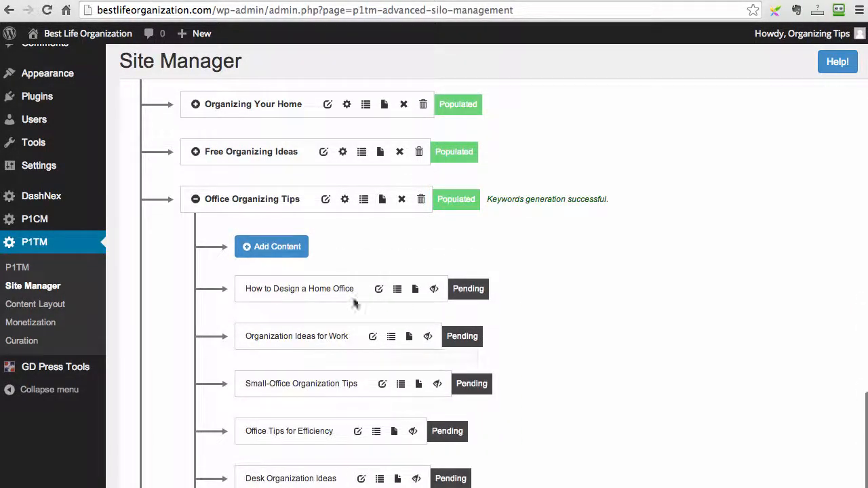
pyautogui.scroll(-5, 475, 374)
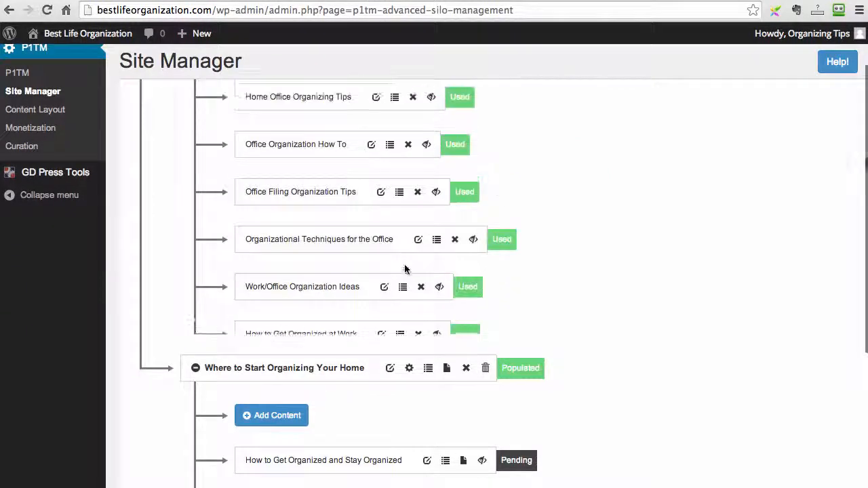
pyautogui.scroll(8, 405, 269)
pyautogui.click(196, 320)
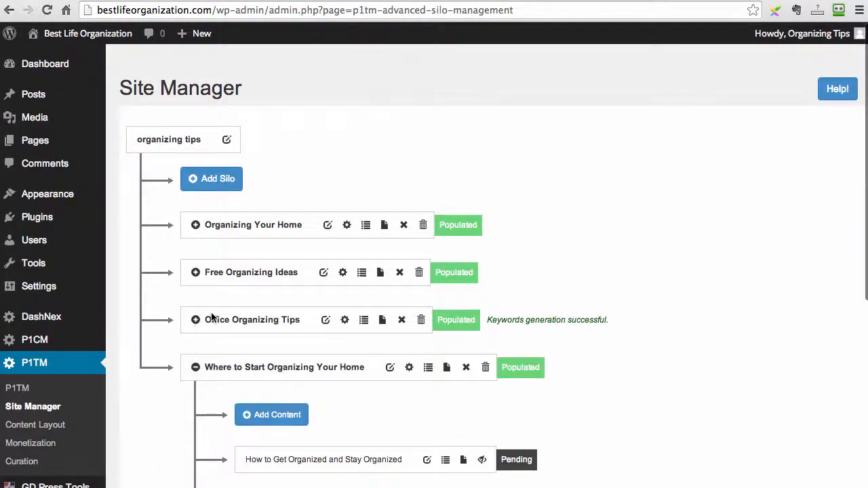
# Collapse the Where to Start Organizing Your Home silo, and view the Add Silo form before closing it without adding a silo.
pyautogui.click(196, 367)
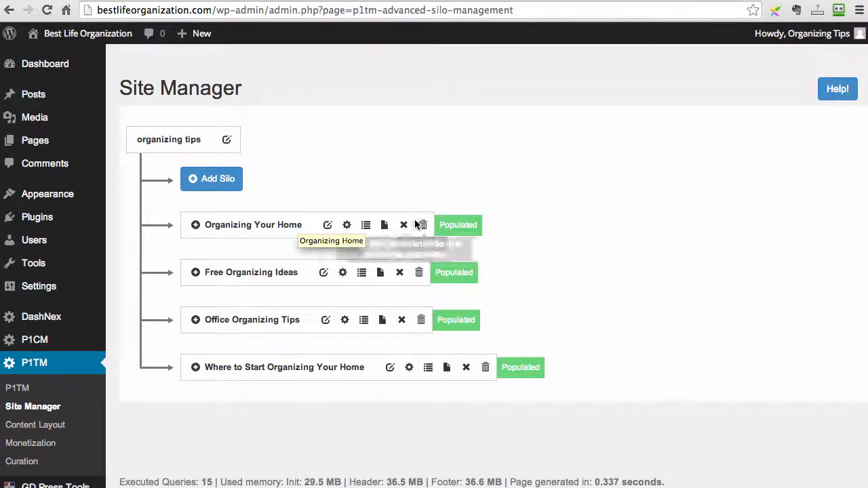
pyautogui.click(225, 180)
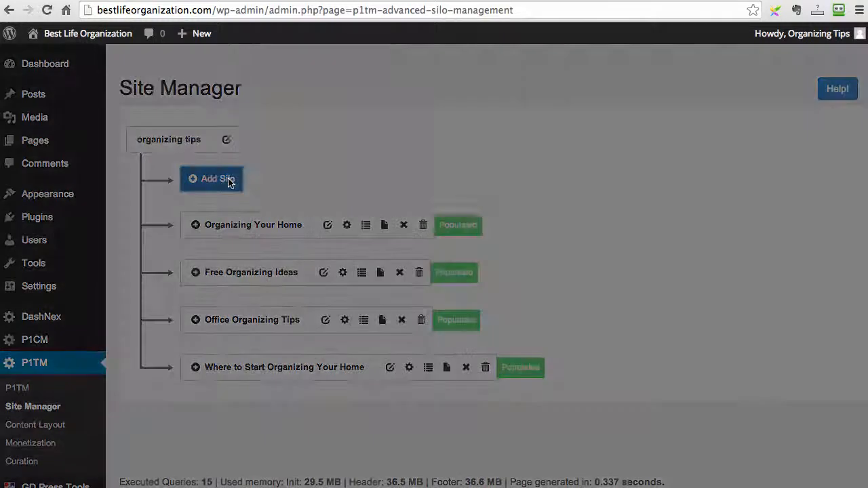
pyautogui.click(517, 202)
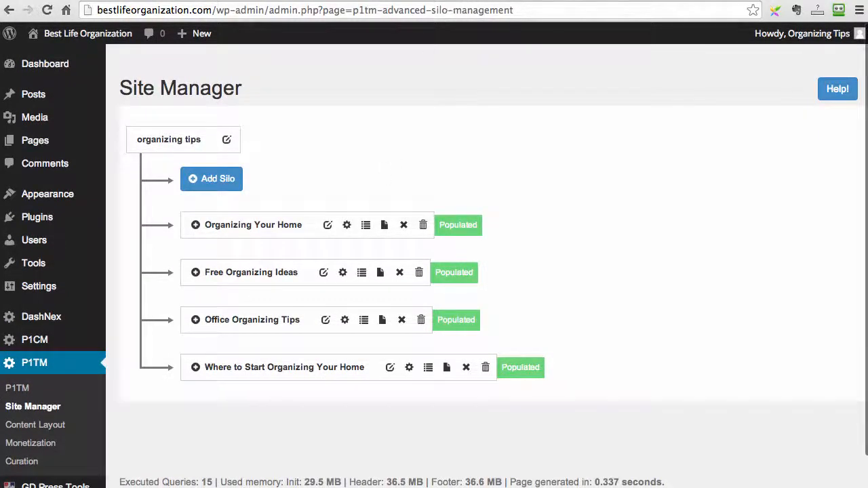
# Visit the live site's home page and open the Organizing Home silo page to examine its navigation and content.
pyautogui.click(339, 1)
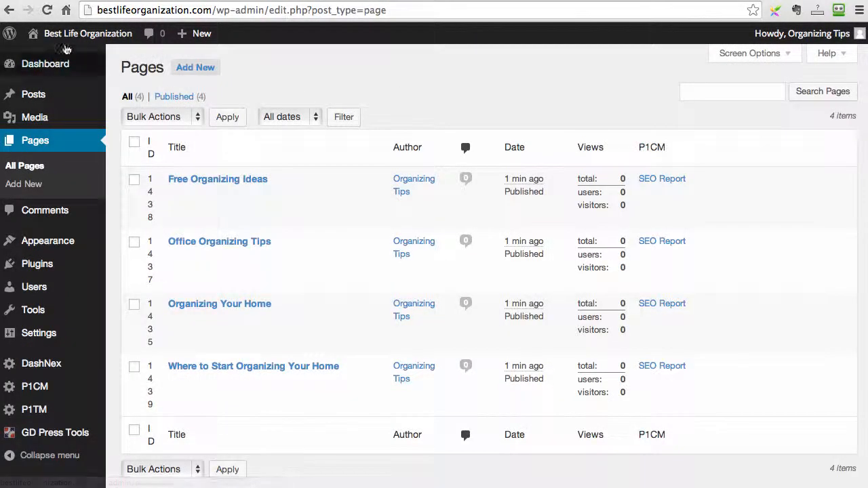
pyautogui.click(44, 57)
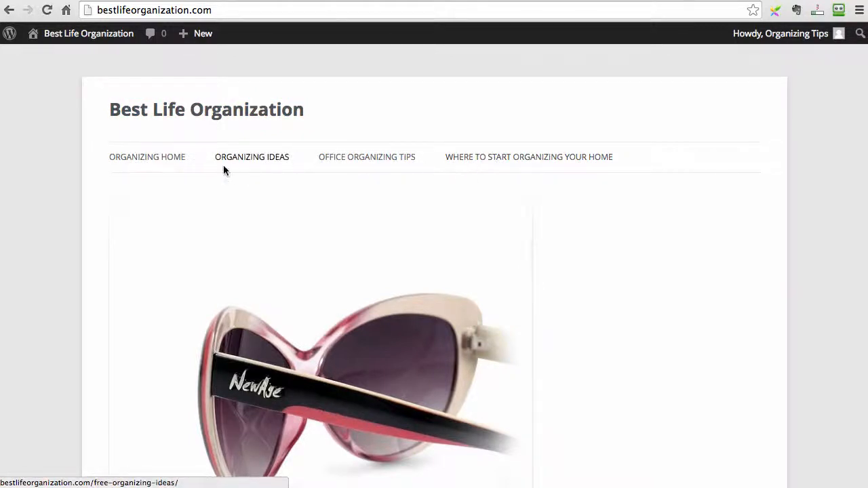
pyautogui.click(162, 162)
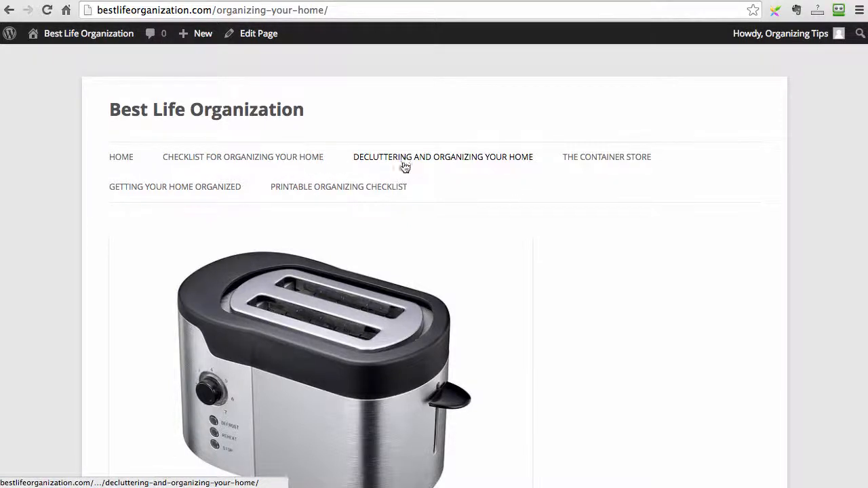
pyautogui.scroll(-3, 509, 182)
pyautogui.scroll(3, 510, 182)
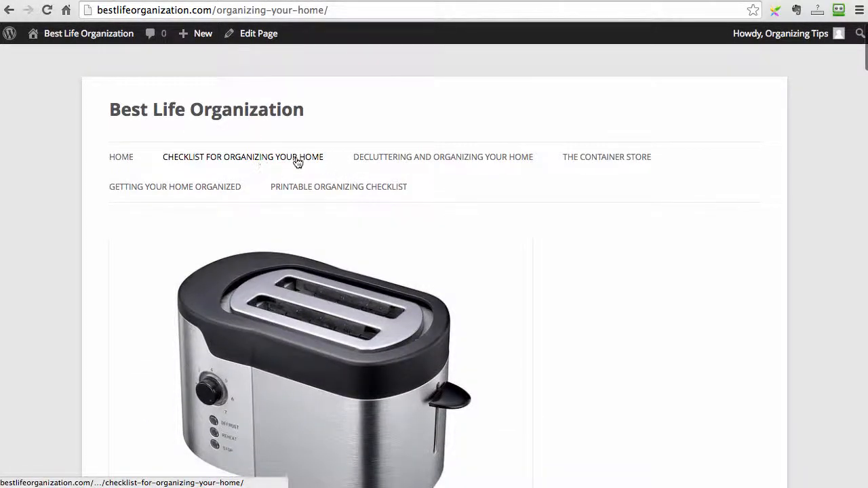
# Open the Checklist for Organizing Your Home and The Container Store posts to examine their navigation, and return to the site's home page.
pyautogui.click(264, 160)
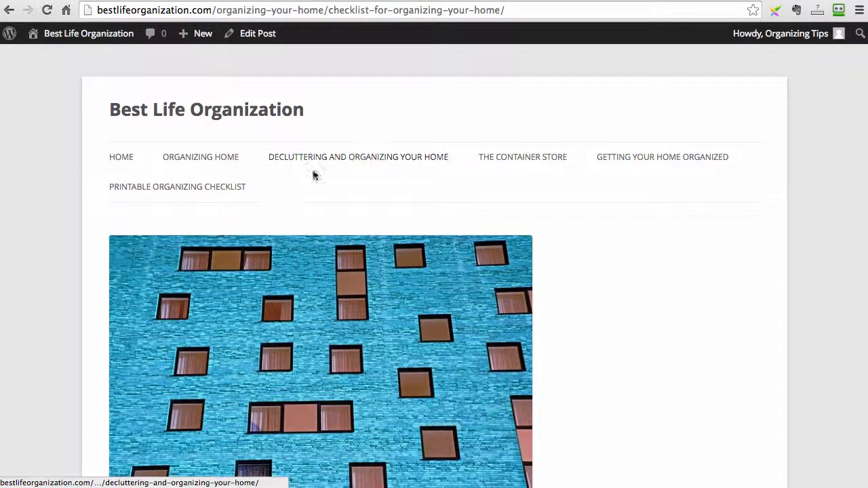
pyautogui.click(531, 160)
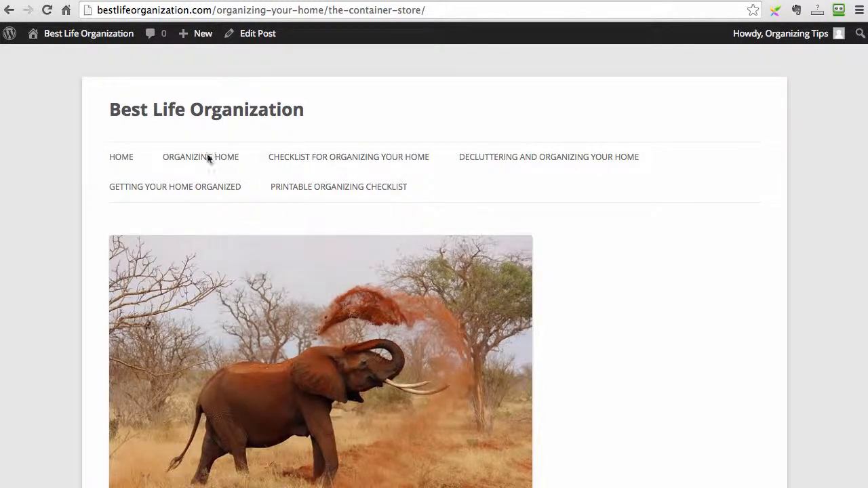
pyautogui.click(123, 159)
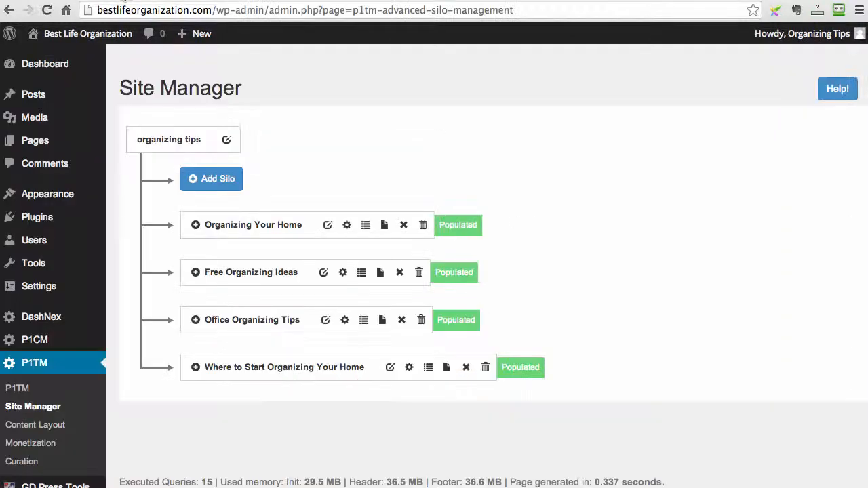
# In the P1TM content layout, move the first Monetize element to the top of the current structure and Youtube Video directly below it.
pyautogui.scroll(-1, 252, 199)
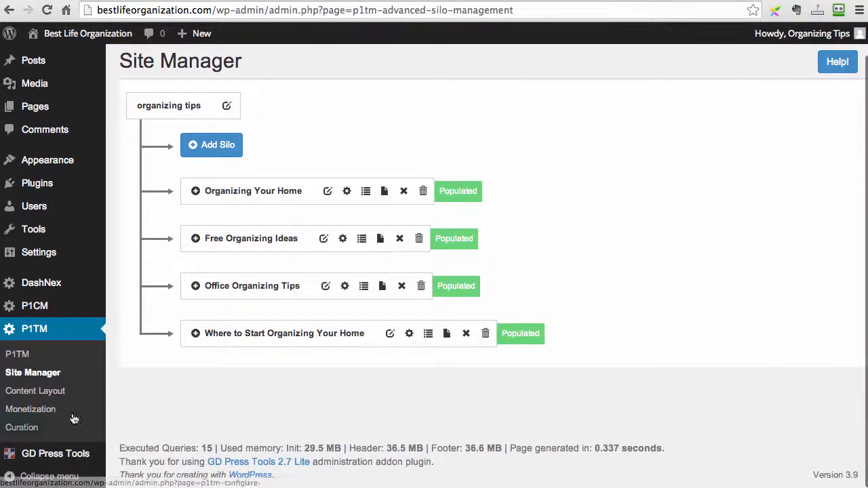
pyautogui.click(35, 392)
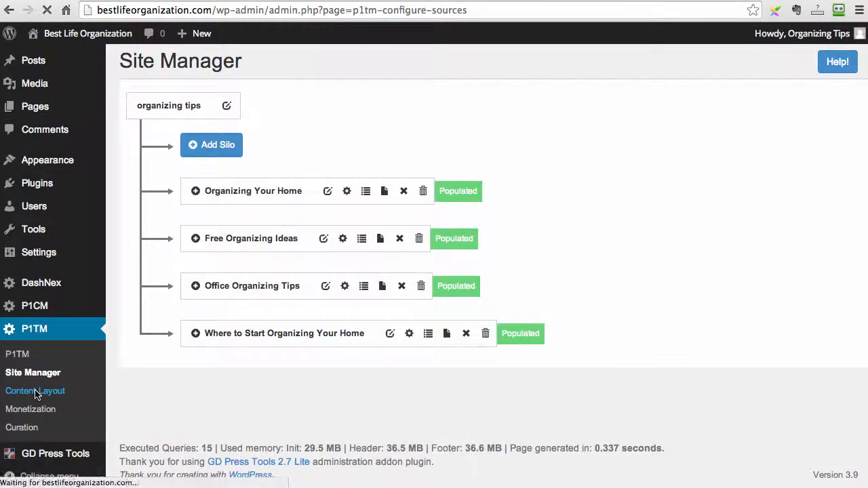
pyautogui.scroll(-1, 668, 285)
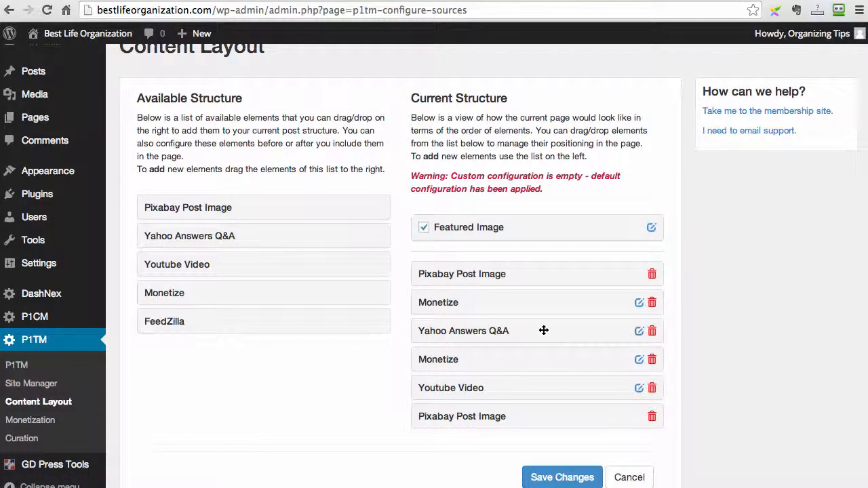
pyautogui.moveTo(543, 332); pyautogui.dragTo(550, 286)
pyautogui.moveTo(538, 328); pyautogui.dragTo(545, 278)
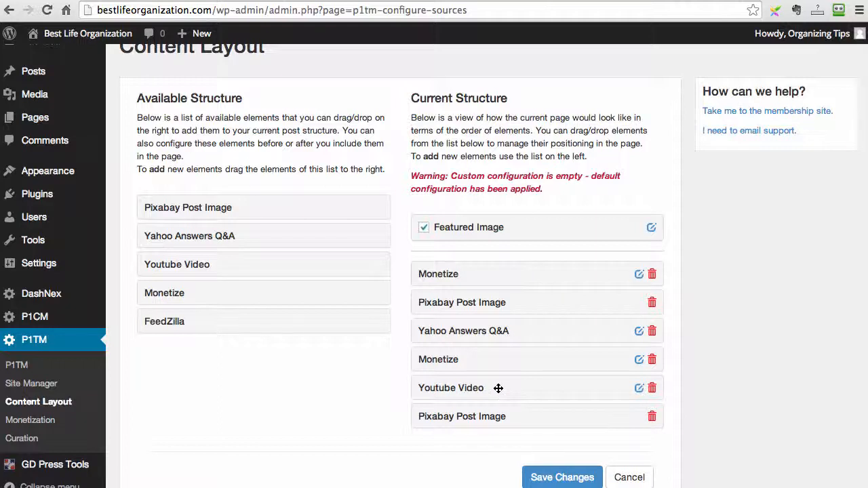
pyautogui.moveTo(517, 389); pyautogui.dragTo(522, 302)
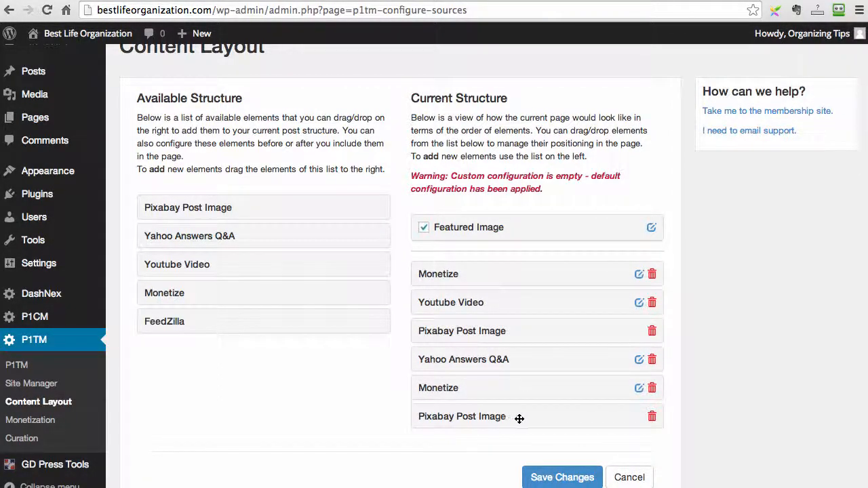
# Review the question count setting of Yahoo Answers Q&A and the description option of Youtube Video, closing each editor.
pyautogui.click(639, 360)
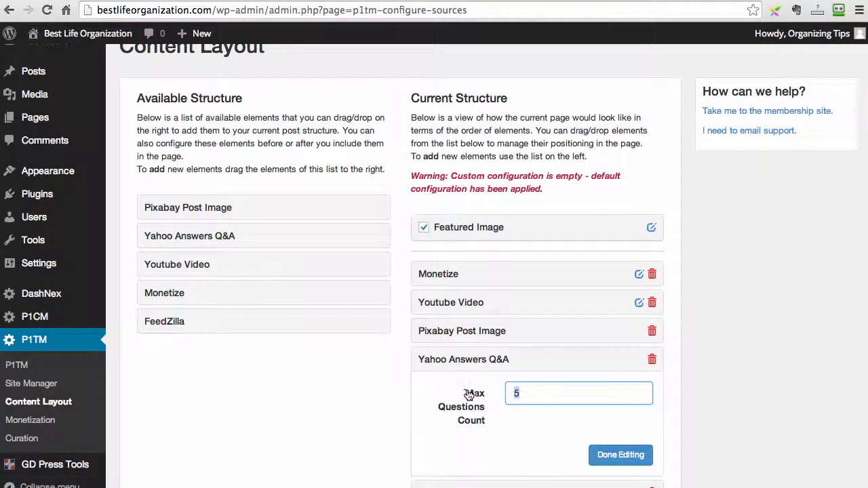
pyautogui.click(620, 455)
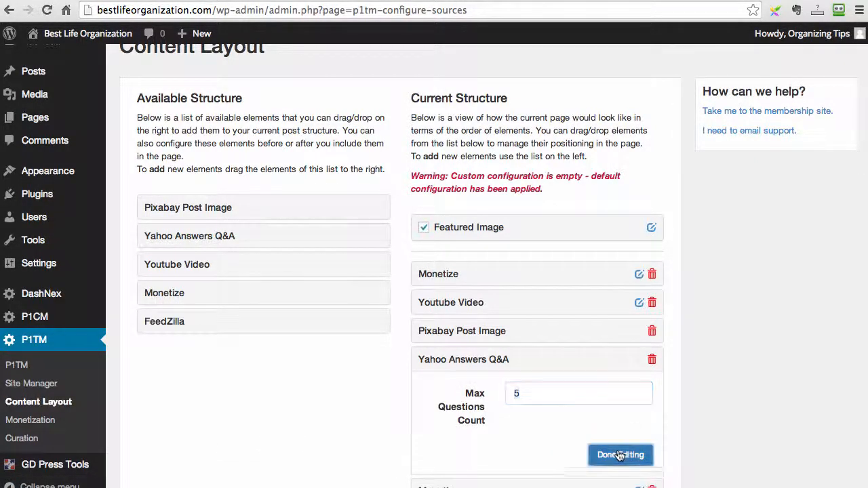
pyautogui.click(639, 302)
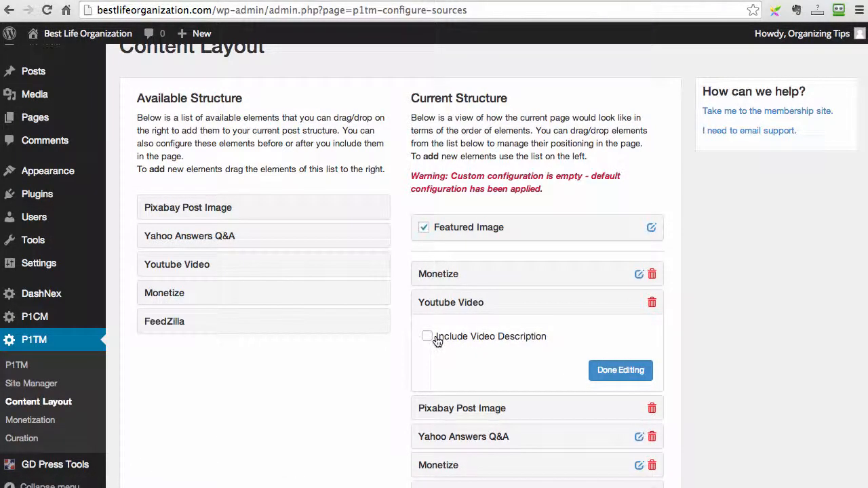
pyautogui.click(621, 372)
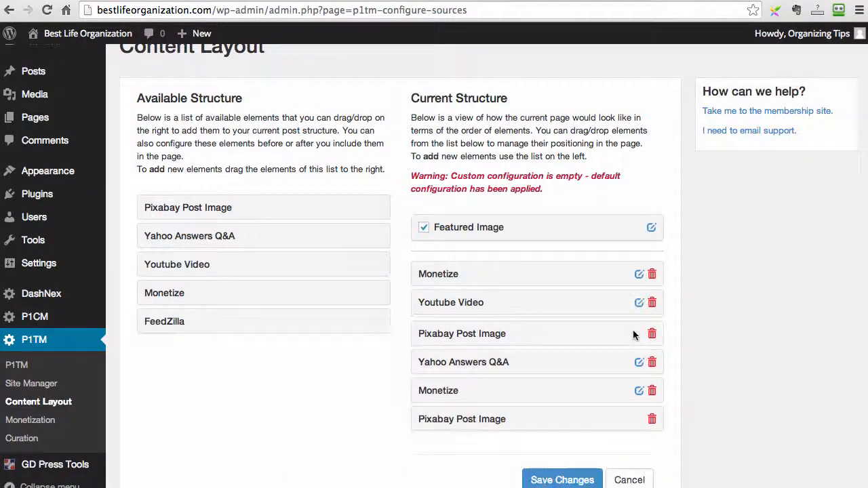
# Review the section choices of the topmost Monetize element and close its editor.
pyautogui.click(639, 274)
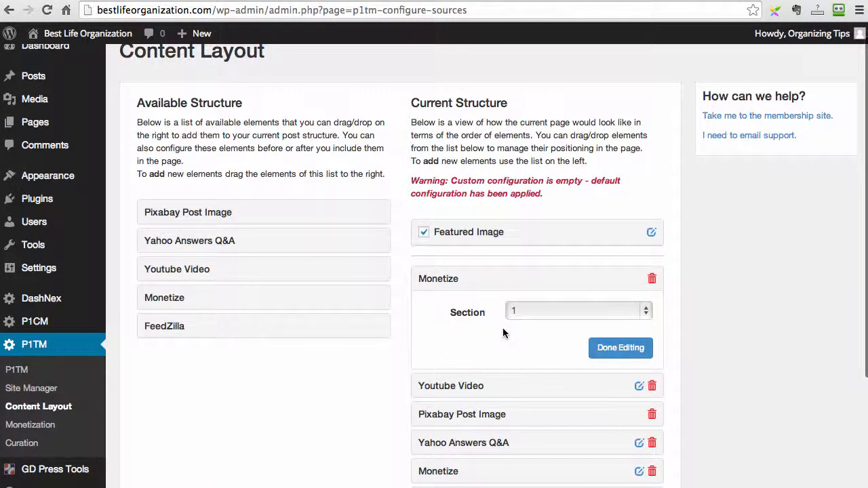
pyautogui.click(527, 307)
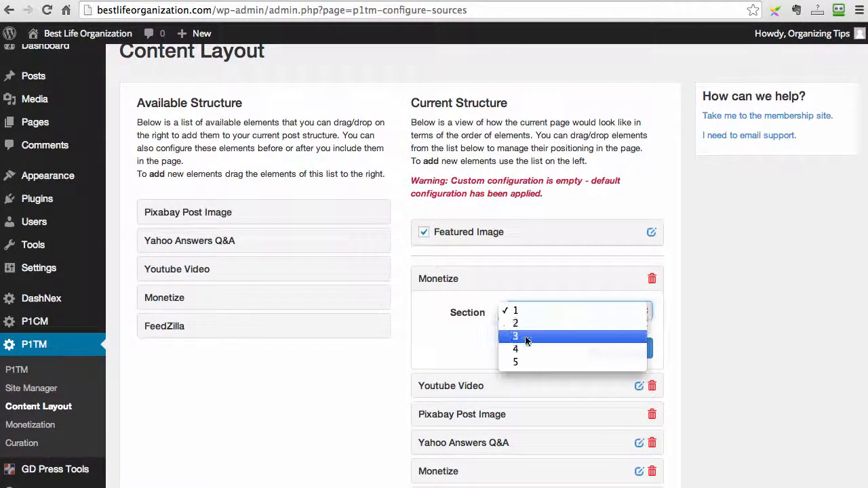
pyautogui.click(476, 333)
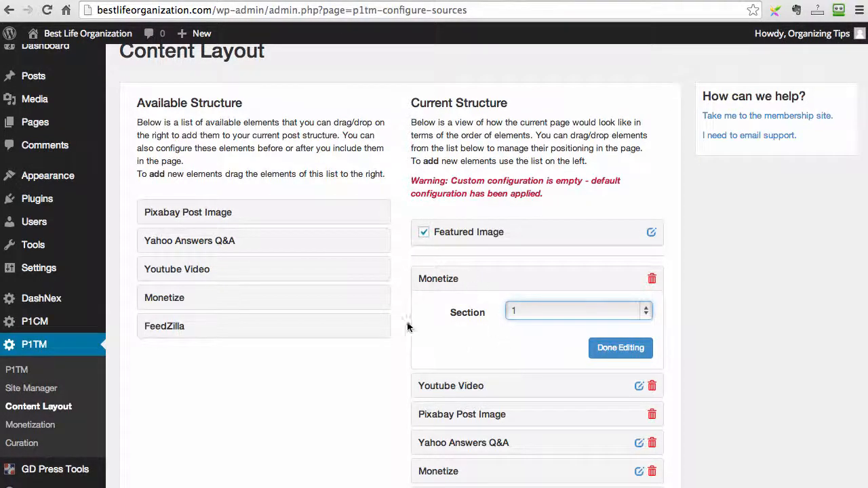
pyautogui.click(603, 344)
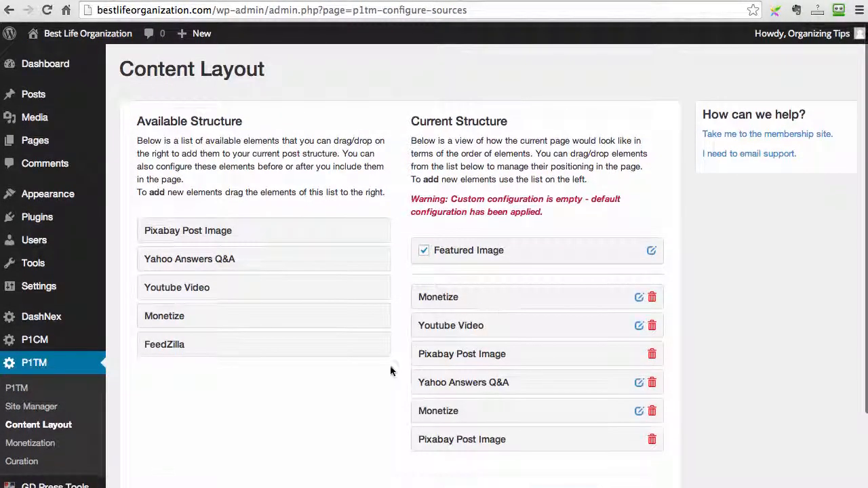
# Open the P1TM monetization settings and look through the Monetize 2, 3, 4 and 5 sections.
pyautogui.scroll(-2, 390, 368)
pyautogui.click(29, 363)
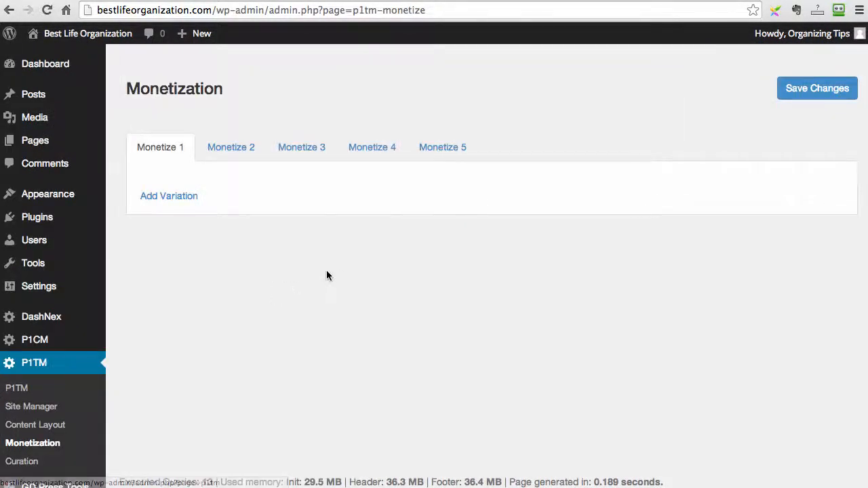
pyautogui.click(241, 149)
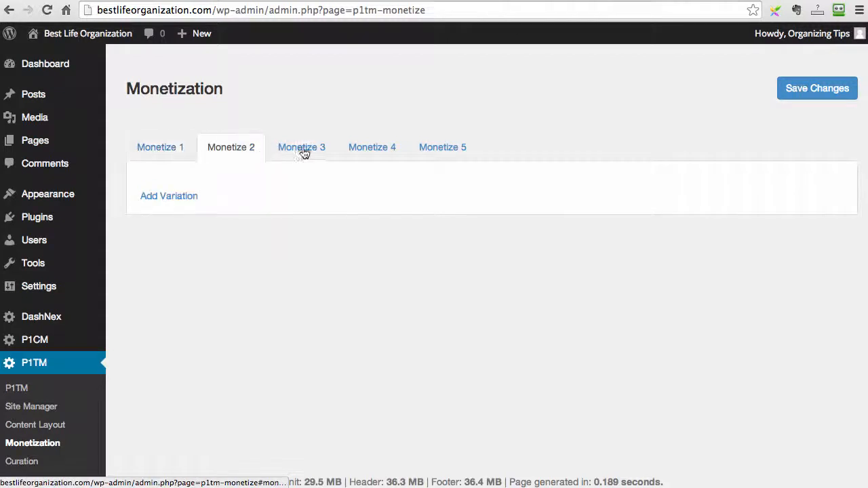
pyautogui.click(312, 150)
pyautogui.click(375, 150)
pyautogui.click(445, 146)
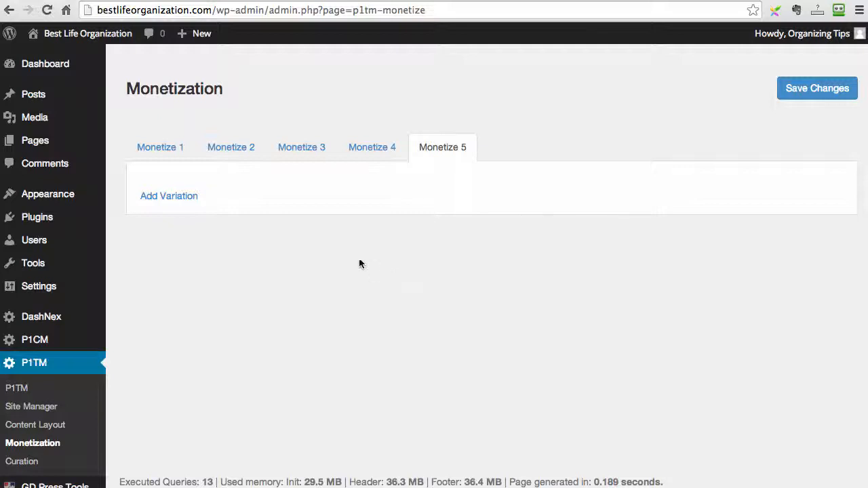
# Add a variation to the Monetize 1 section and open its content for editing.
pyautogui.click(160, 148)
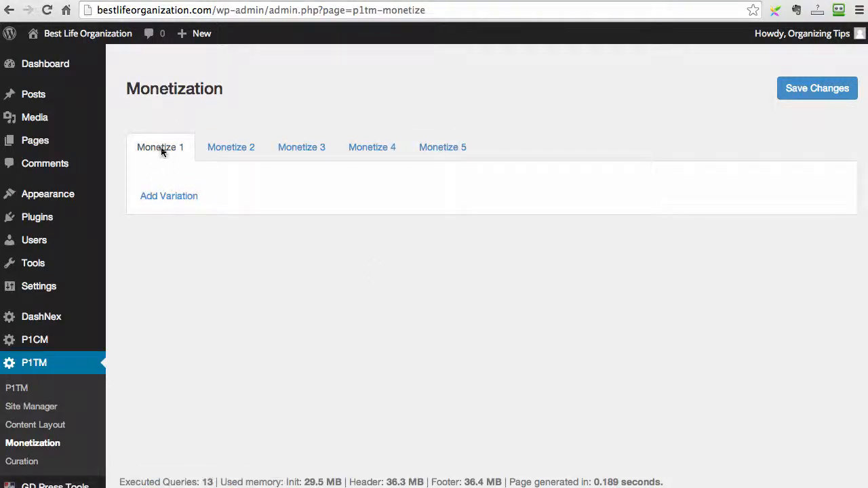
pyautogui.click(182, 199)
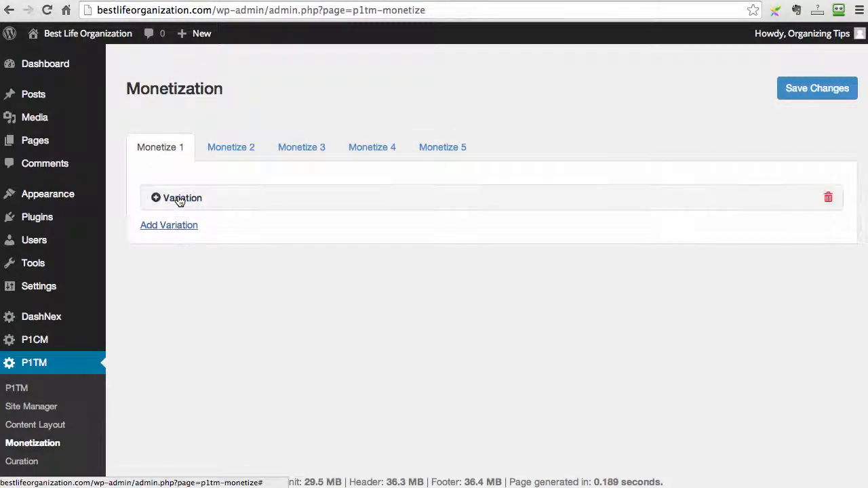
pyautogui.click(170, 200)
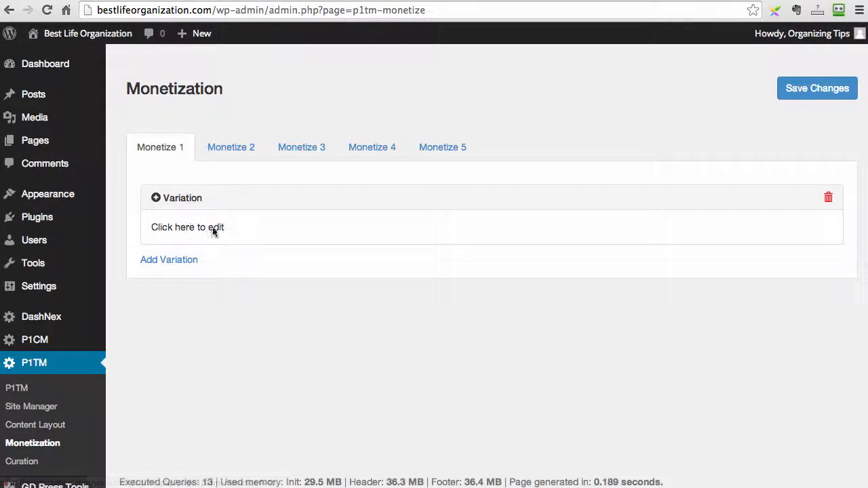
pyautogui.click(186, 228)
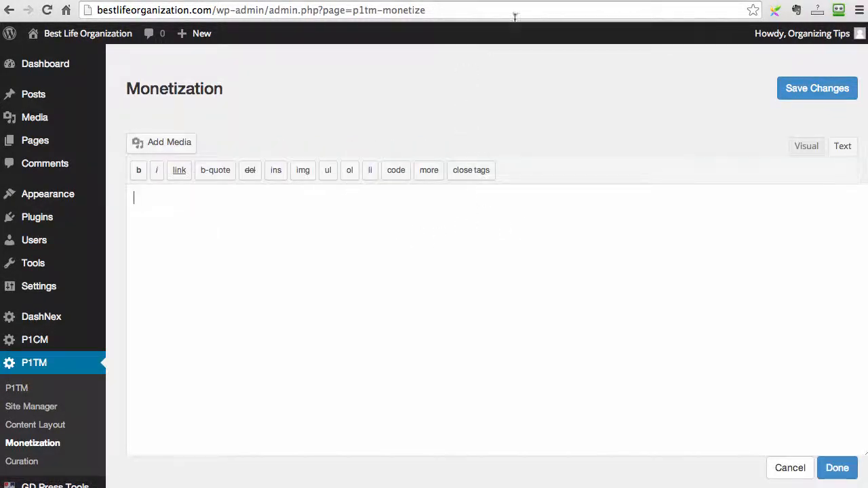
# Copy the medium image-only affiliate HTML for the DecoBros stackable organizer from Amazon, paste it into the Monetize 1 variation and save the changes.
pyautogui.click(543, 0)
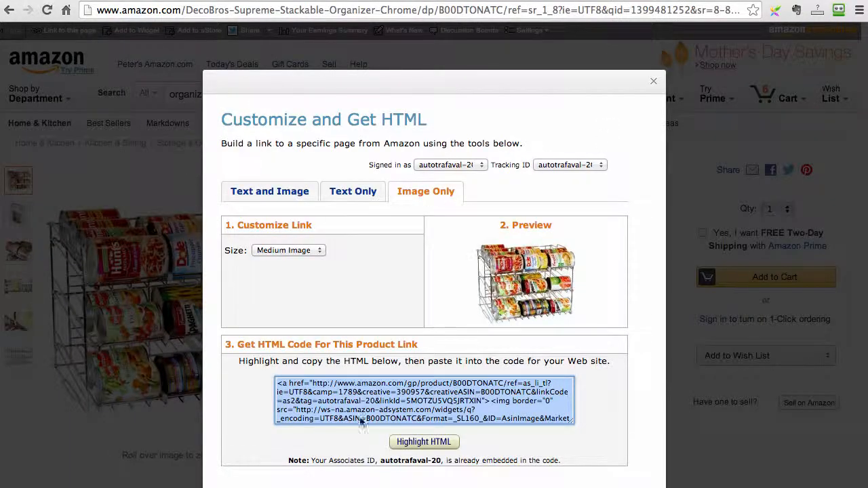
pyautogui.click(414, 445)
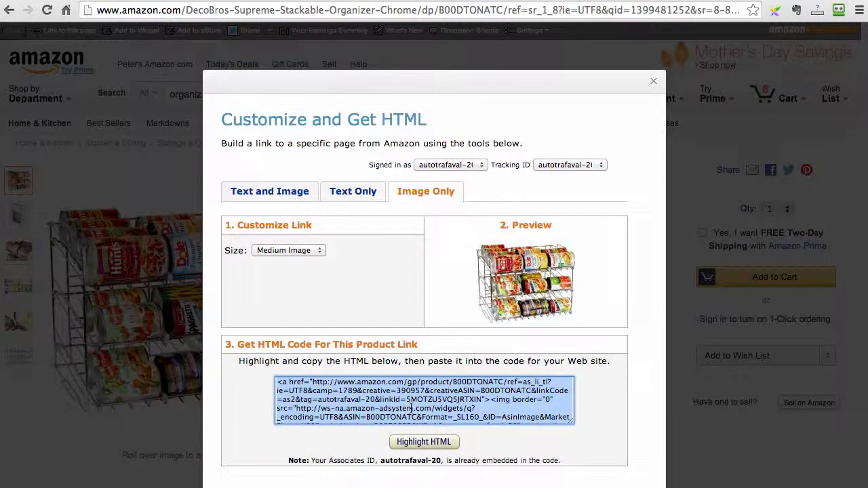
pyautogui.click(136, 0)
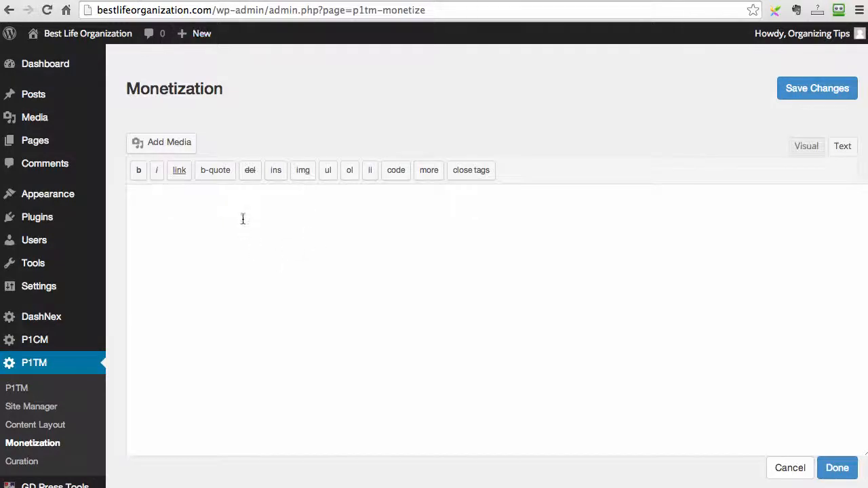
pyautogui.write('<a href="http://www.amazon.com/gp/product/B00DTONATC/ref=as_li_tl?ie=UTF8&camp=1789&creative=390957&creativeASIN=B00DTONATC&linkCode=as2&tag=autotrafaval-20&linkId=5MOTZU5VQ5JRTXIN"><img border="0" src="http://ws-na.amazon-adsystem.com/widgets/q?_encoding=UTF8&ASIN=B00DTONATC&Format=_SL160_&ID=AsinImage&MarketPlace=US&ServiceVersion=20070822&WS=1&tag=autotrafaval-20" ></a><img src="http://ir-na.amazon-adsystem.com/e/ir?t=autotrafaval-20&l=as2&o=1&a=B00DTONATC" width="1" height="1" border="0" alt="" style="border:none !important; margin:0px !important;" />')
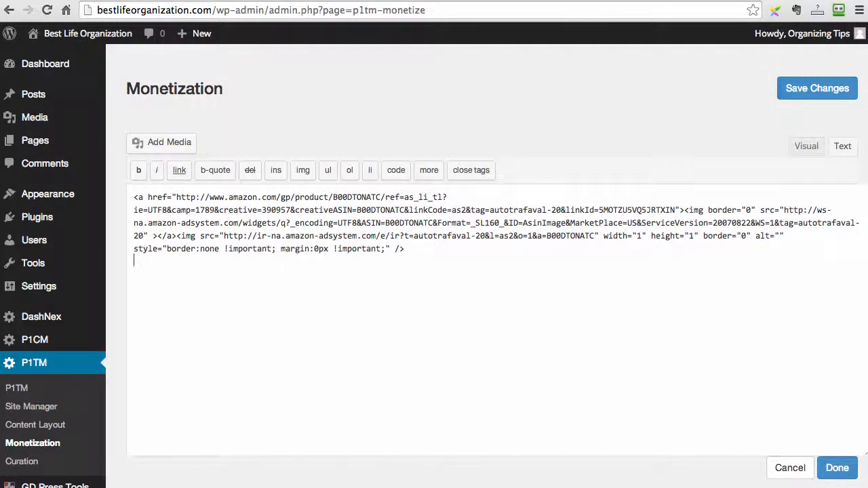
pyautogui.click(797, 93)
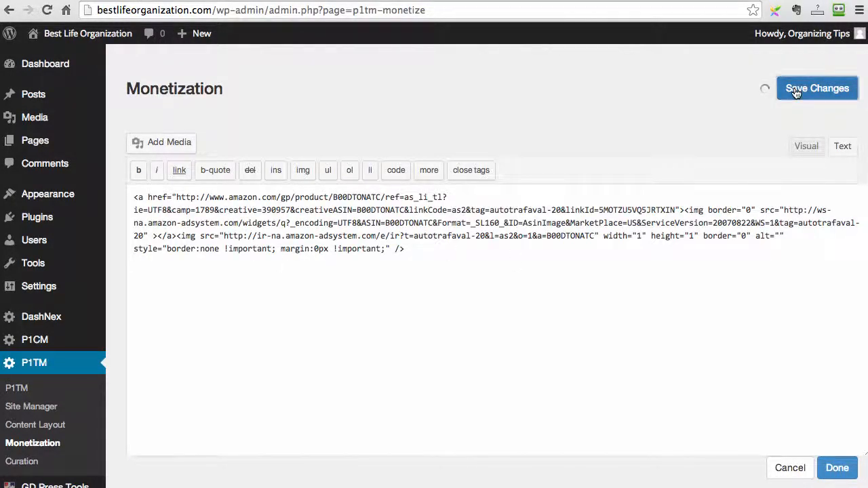
# Close the finished variation's editor, add a second variation to the Monetize 1 section and open its content for editing.
pyautogui.click(836, 468)
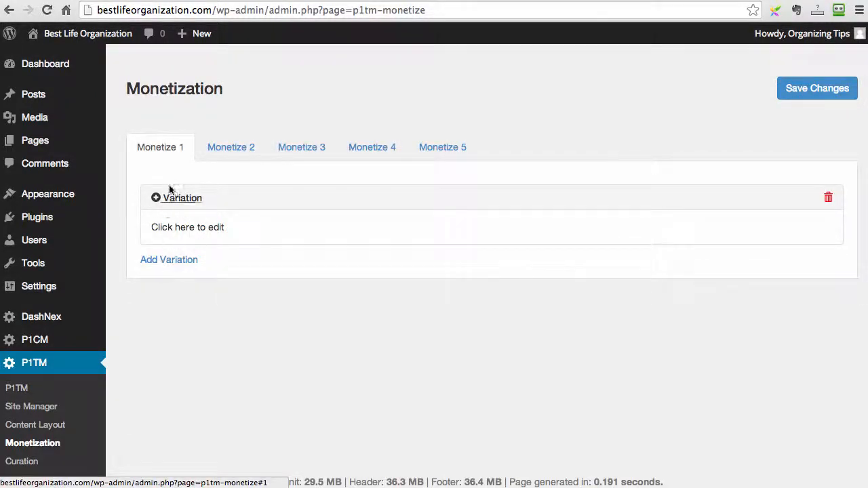
pyautogui.click(170, 261)
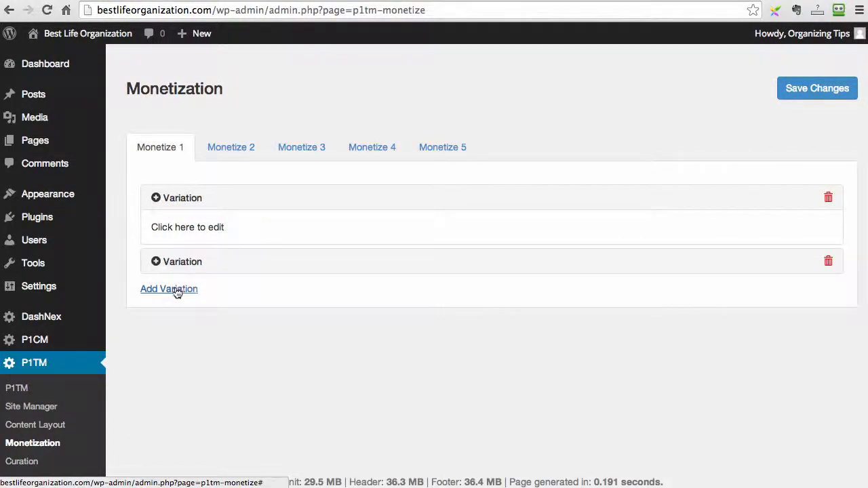
pyautogui.click(184, 264)
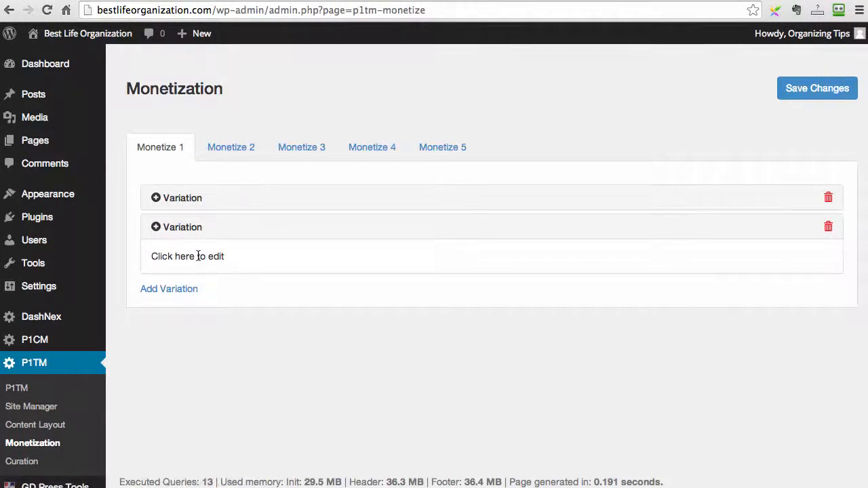
pyautogui.click(199, 256)
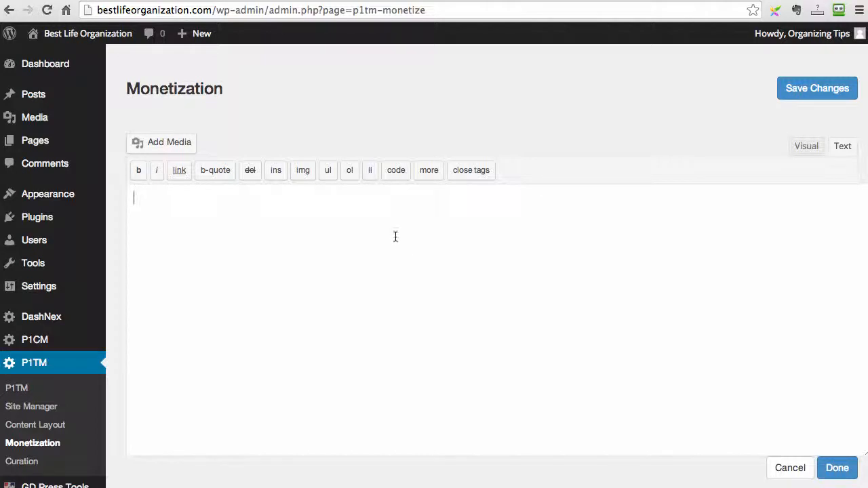
# Open the P1TM content layout and review the section choices of the topmost Monetize element in the current structure.
pyautogui.scroll(-2, 353, 290)
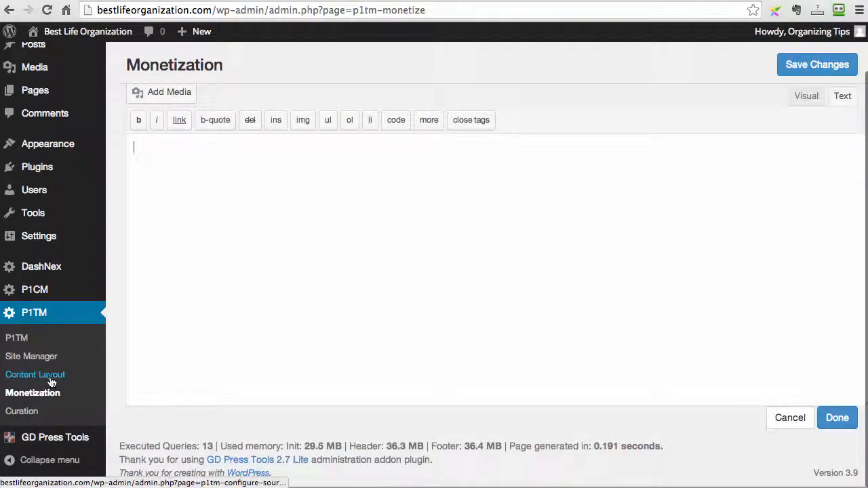
pyautogui.click(50, 378)
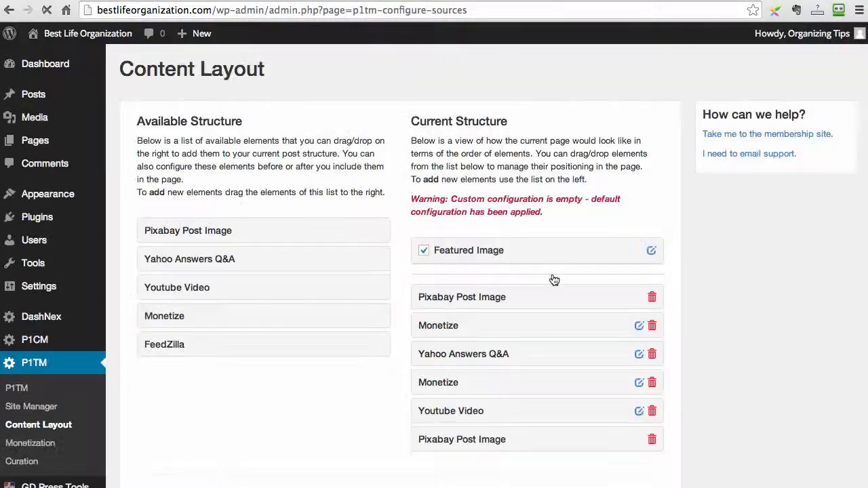
pyautogui.click(640, 326)
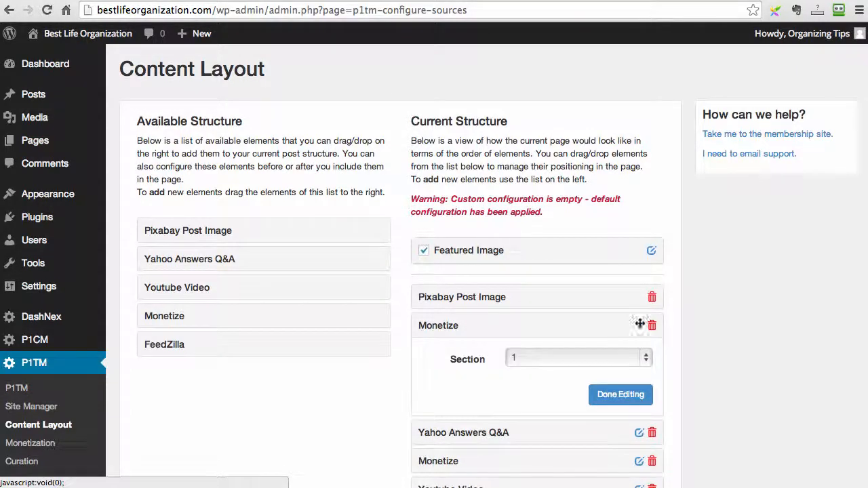
pyautogui.click(604, 357)
pyautogui.click(588, 359)
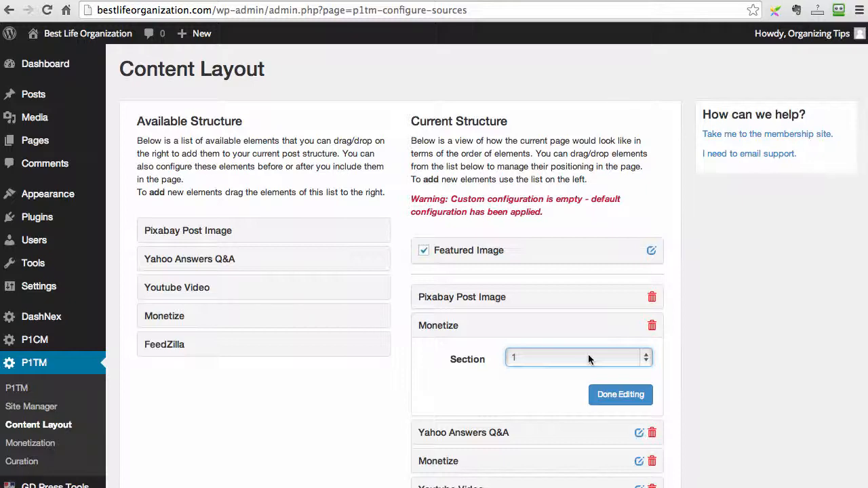
pyautogui.scroll(-5, 278, 319)
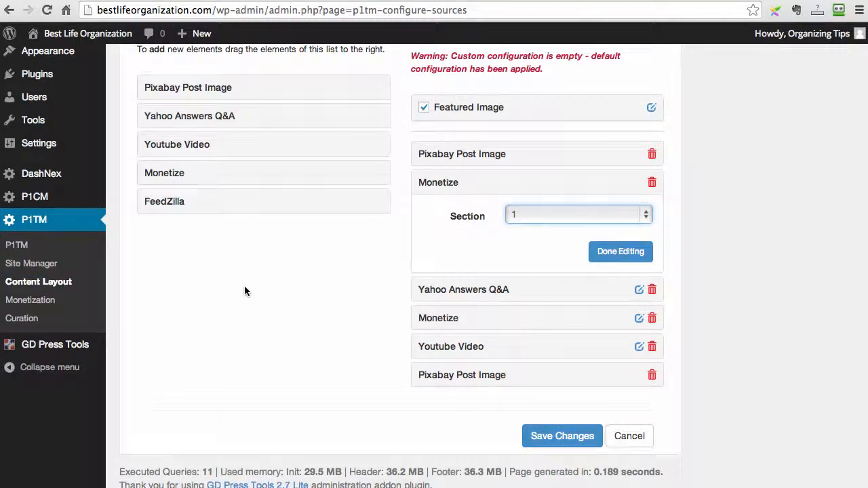
# Open the P1TM curation schedule, turn curation on for the Organizing Your Home silo and set its frequency to 2.
pyautogui.click(24, 319)
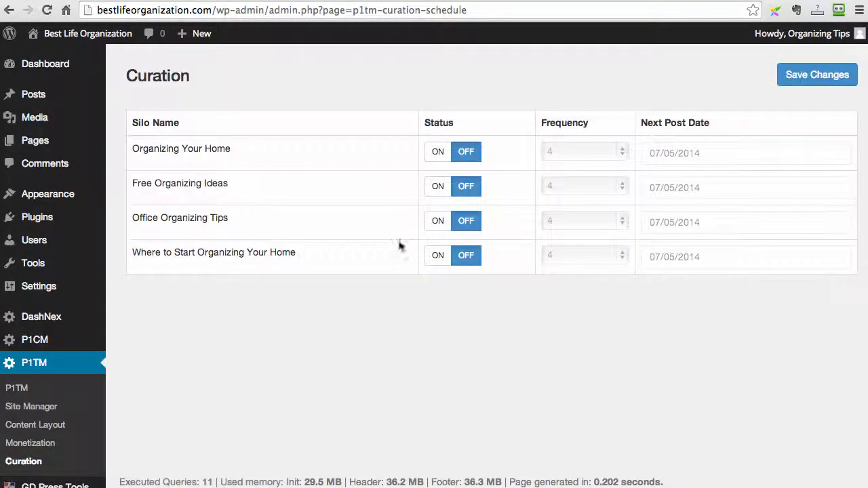
pyautogui.click(441, 154)
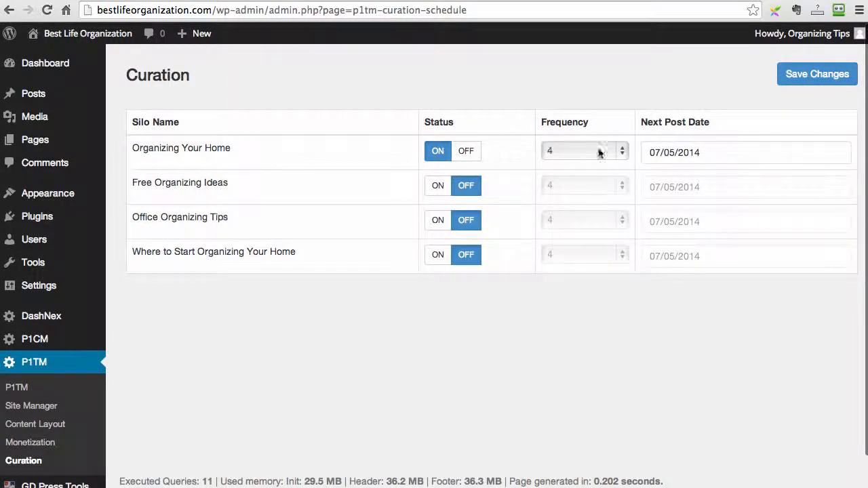
pyautogui.click(551, 152)
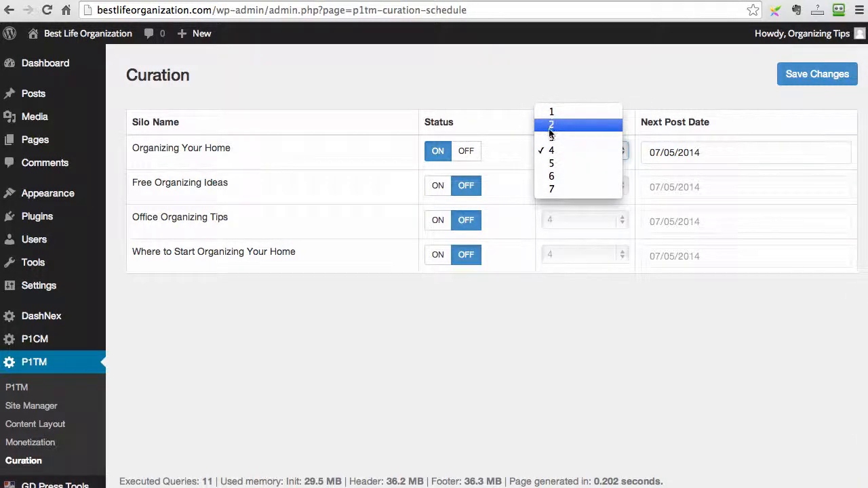
pyautogui.click(553, 125)
pyautogui.click(555, 148)
pyautogui.click(557, 140)
pyautogui.click(557, 154)
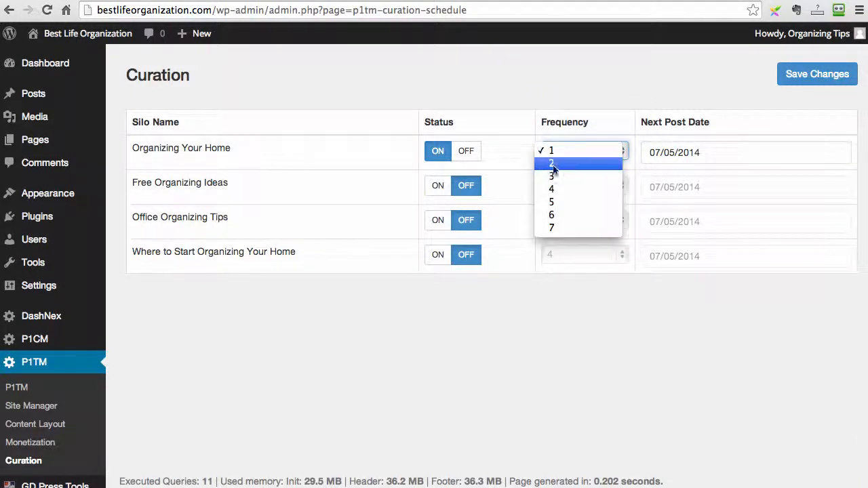
pyautogui.click(553, 166)
# Set the Organizing Your Home silo's next post date to 12/05/2014 and save the curation changes.
pyautogui.click(667, 152)
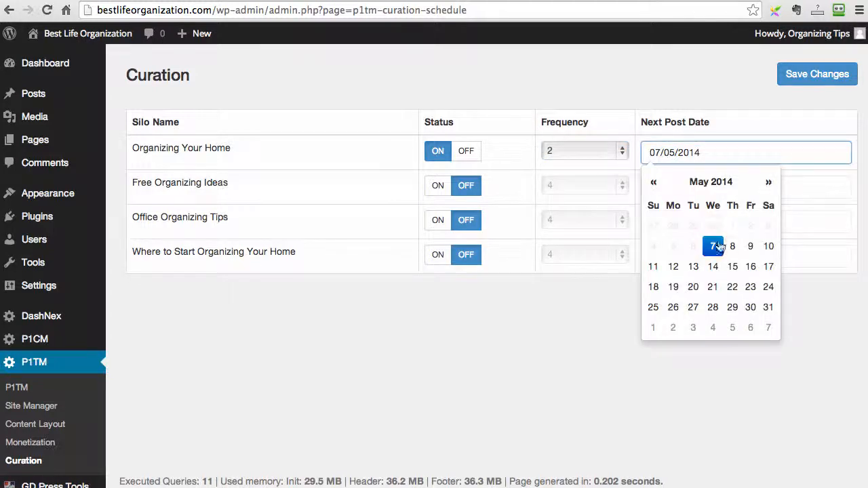
pyautogui.click(673, 267)
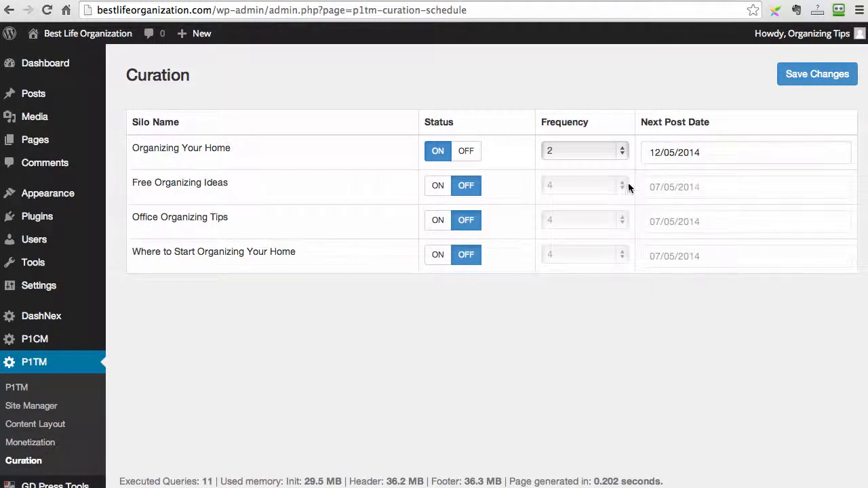
pyautogui.click(800, 80)
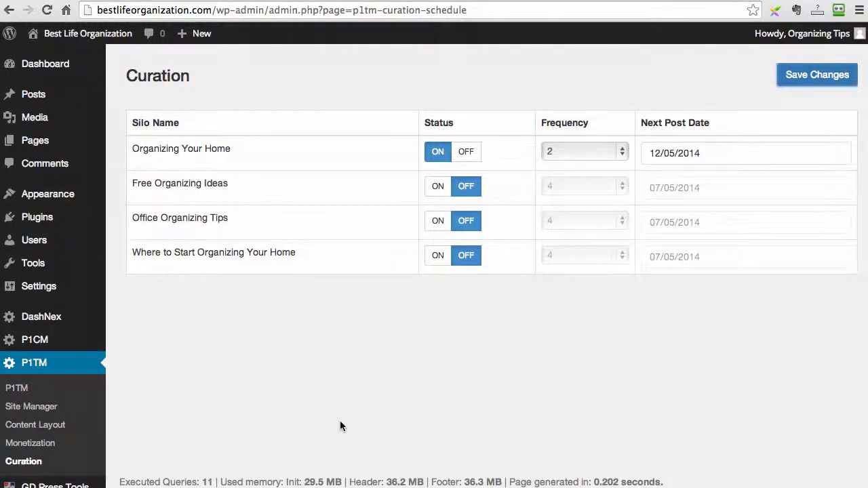
# Open the P1TM general settings and examine the publishing mode choices and the Reset Silo Site section.
pyautogui.click(20, 389)
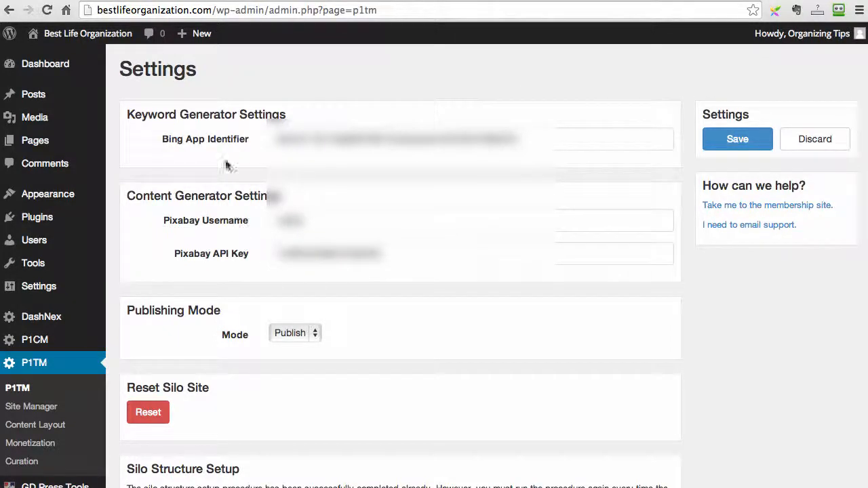
pyautogui.scroll(-1, 203, 156)
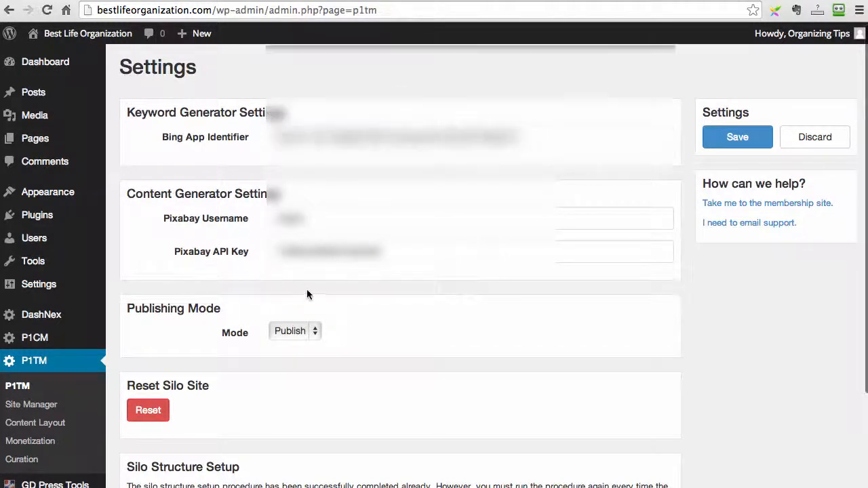
pyautogui.scroll(-3, 455, 242)
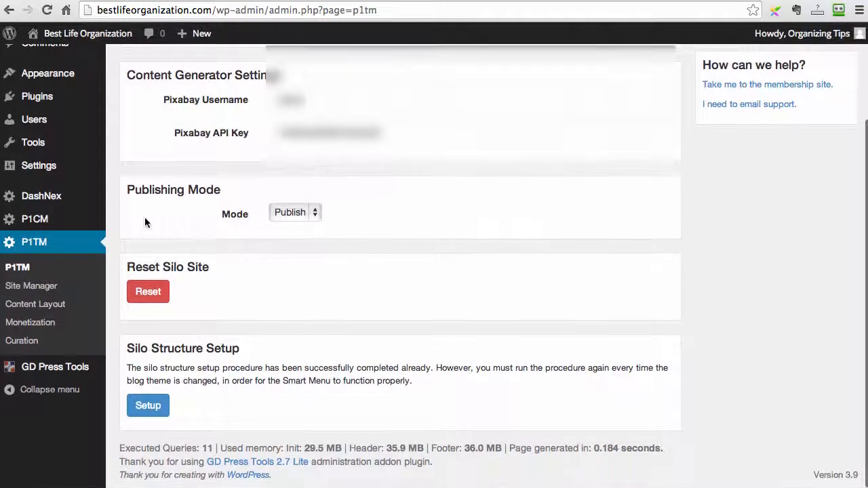
pyautogui.moveTo(126, 190); pyautogui.dragTo(215, 188)
pyautogui.moveTo(128, 267); pyautogui.dragTo(219, 264)
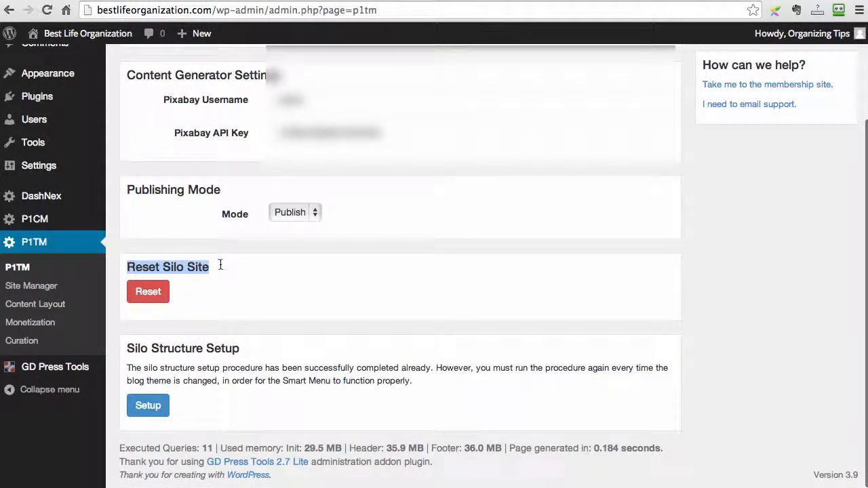
pyautogui.click(292, 213)
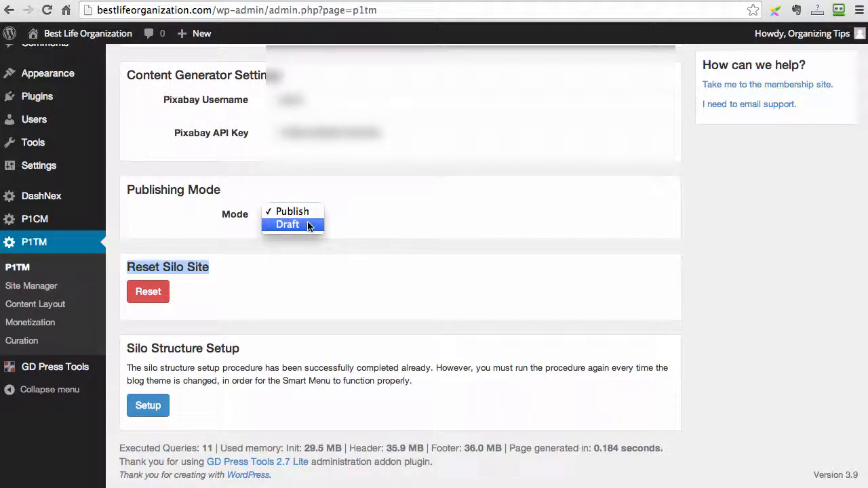
pyautogui.click(332, 217)
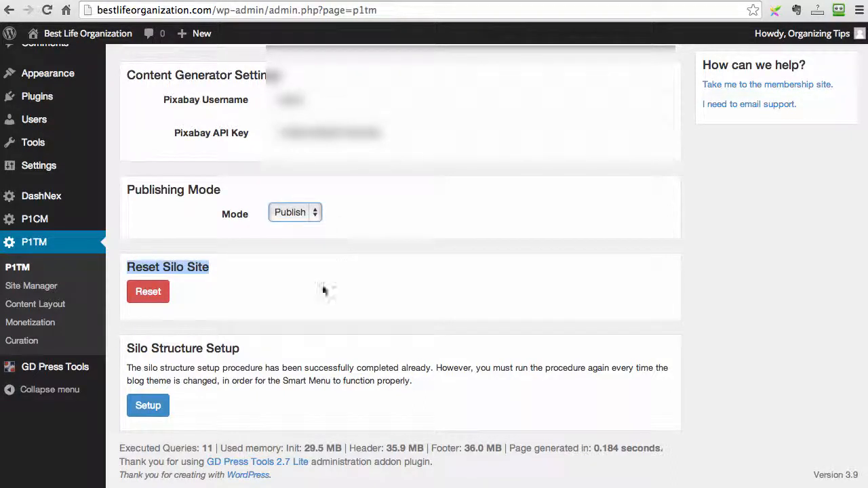
pyautogui.click(181, 267)
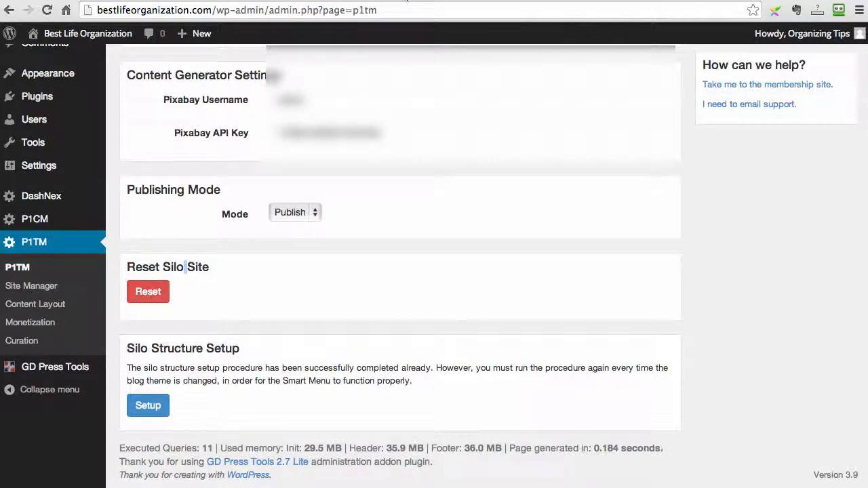
# Open the post "Organization Ideas for the Home" from the posts list and look through its generated content and publishing details.
pyautogui.click(399, 1)
pyautogui.moveTo(207, 224)
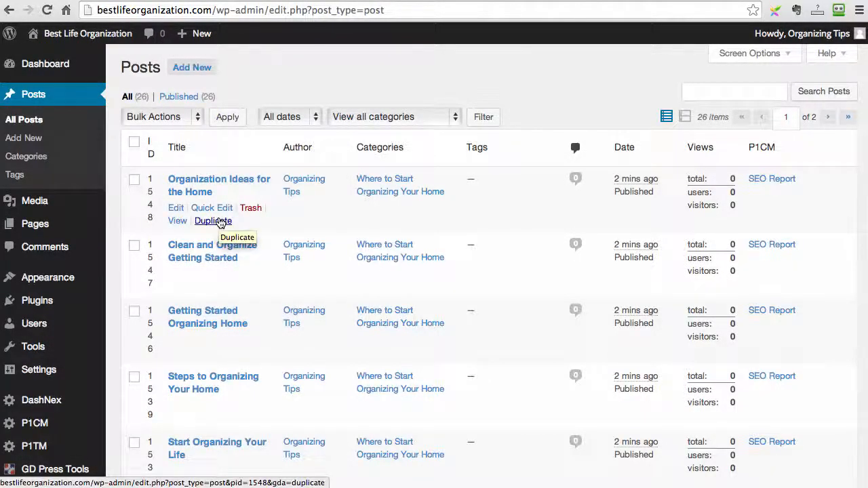
pyautogui.click(219, 185)
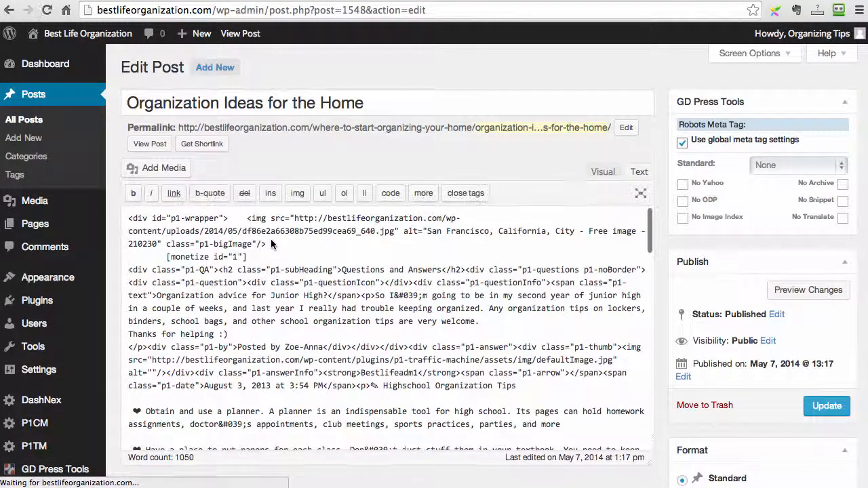
pyautogui.scroll(-7, 273, 247)
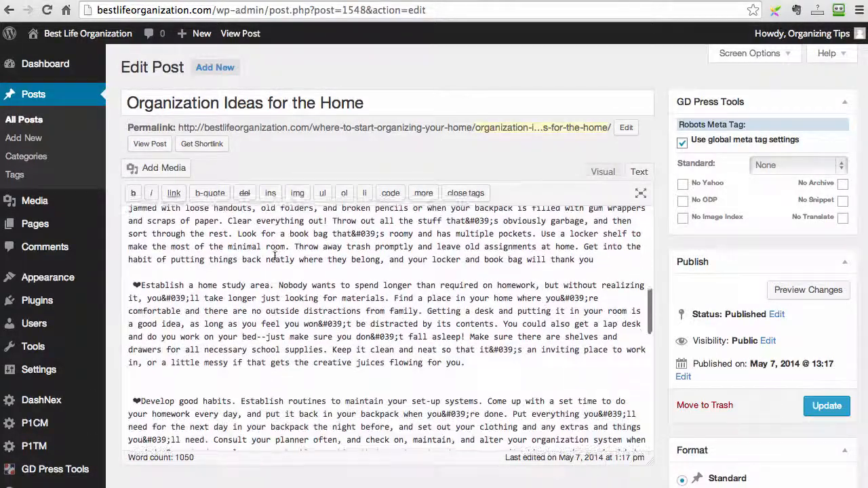
pyautogui.scroll(-5, 275, 255)
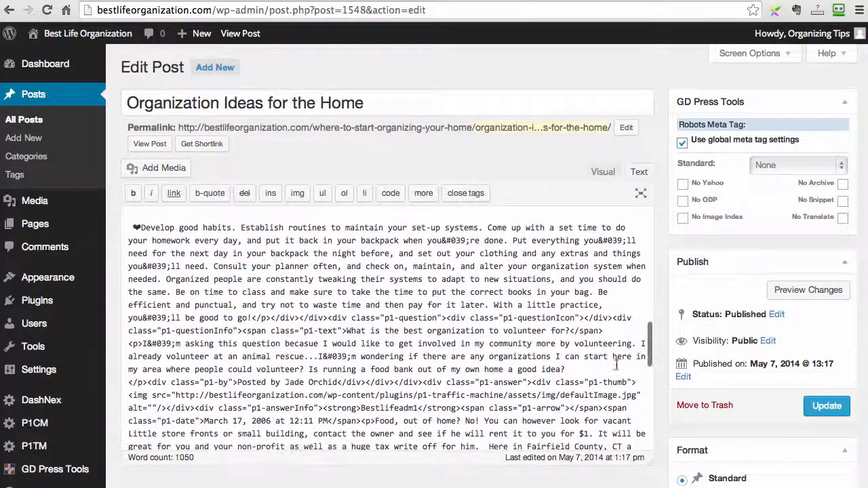
pyautogui.scroll(-1, 616, 364)
pyautogui.scroll(5, 637, 347)
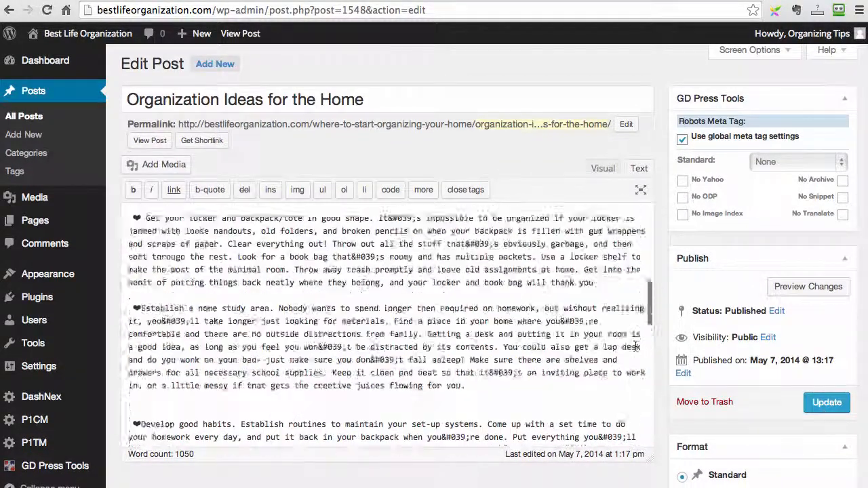
pyautogui.scroll(10, 637, 347)
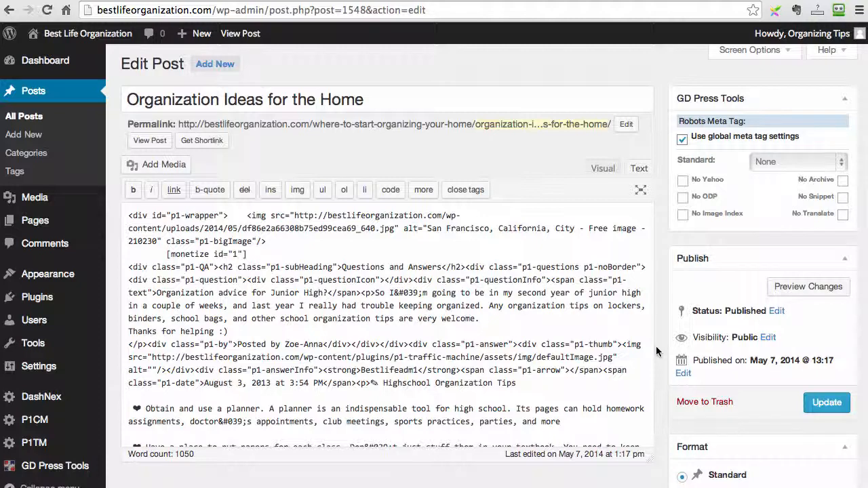
pyautogui.scroll(1, 475, 325)
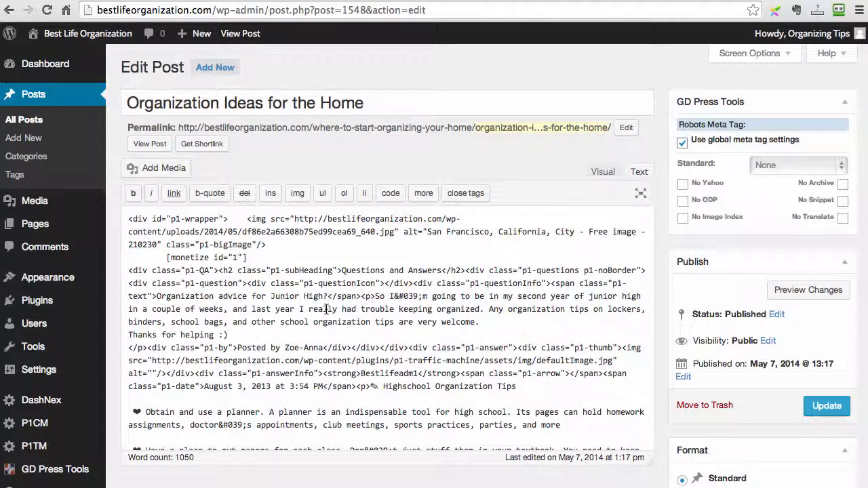
pyautogui.scroll(-4, 668, 235)
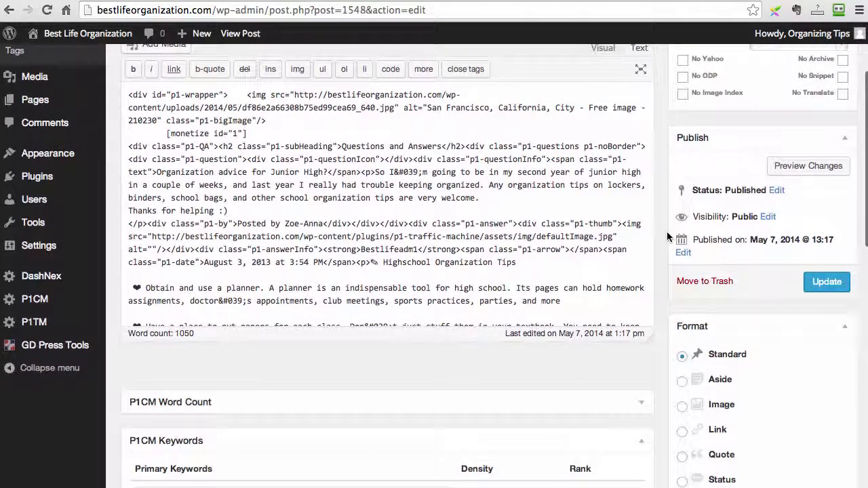
# Open the P1TM Site Manager and add a new silo named "home organization" to the site.
pyautogui.moveTo(37, 324)
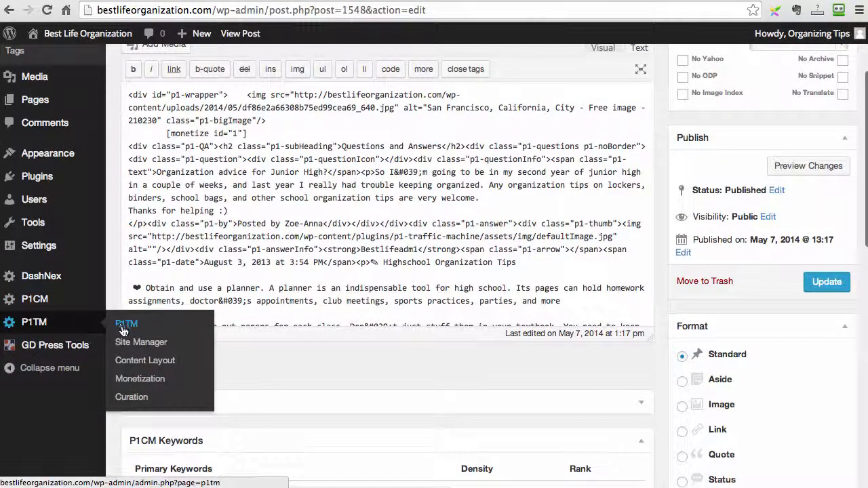
pyautogui.click(145, 348)
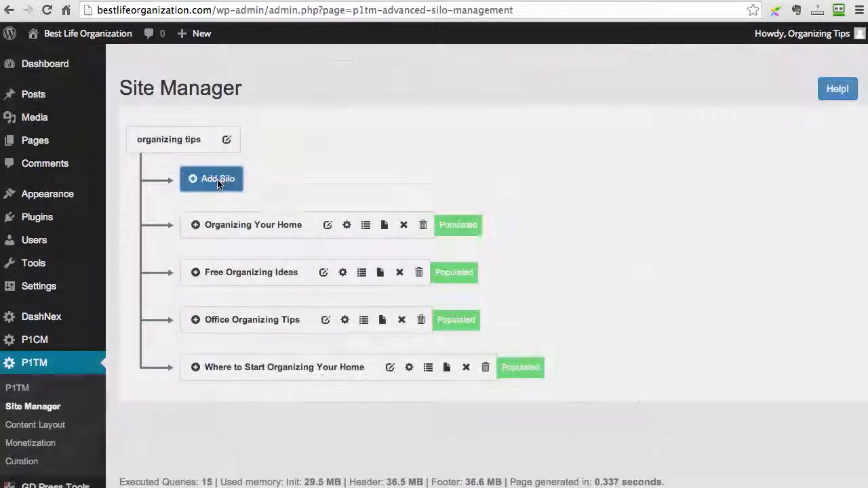
pyautogui.click(219, 181)
pyautogui.click(401, 115)
pyautogui.write('home-organization')
pyautogui.click(582, 203)
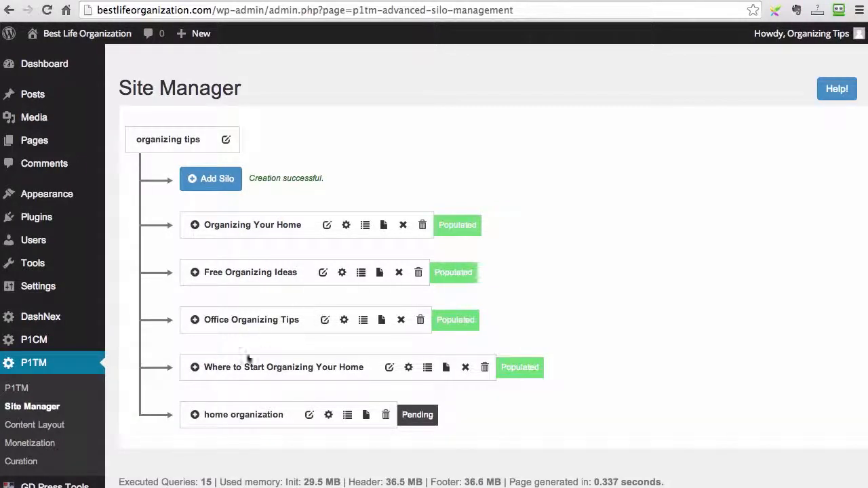
# Expand the "home organization" silo, generate its content keywords, and look through the resulting list.
pyautogui.click(195, 415)
pyautogui.scroll(-3, 290, 427)
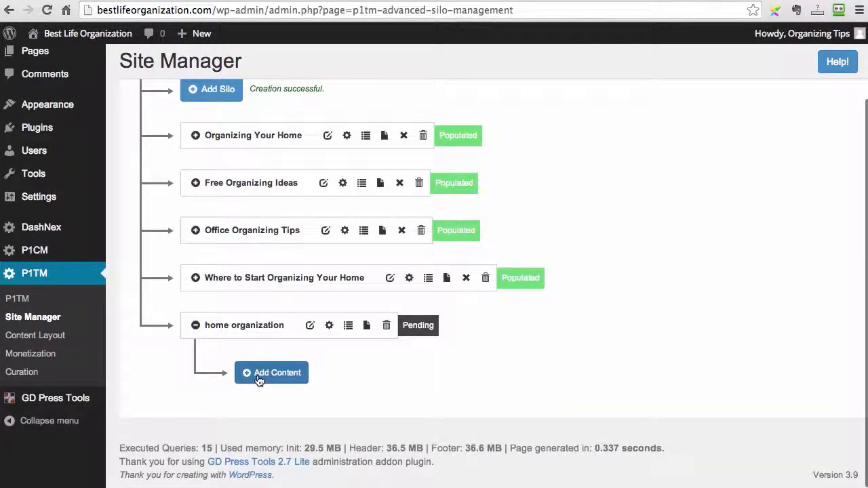
pyautogui.click(350, 326)
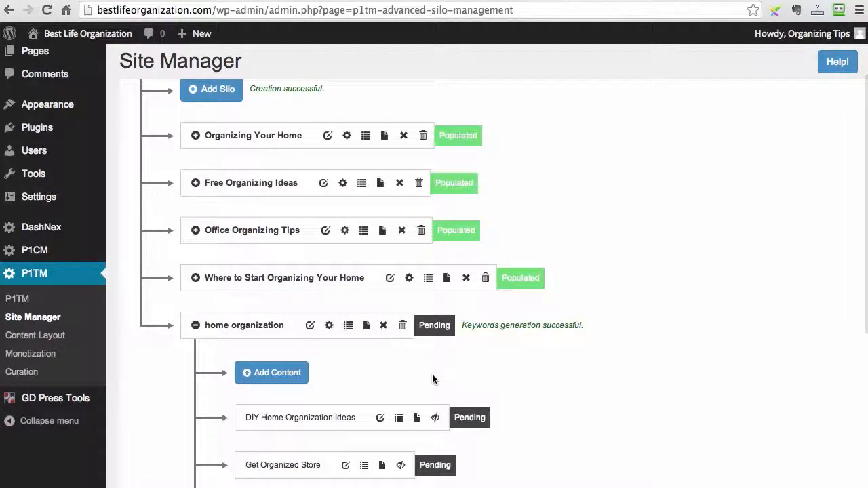
pyautogui.scroll(-3, 433, 374)
pyautogui.scroll(-2, 434, 340)
pyautogui.scroll(5, 339, 213)
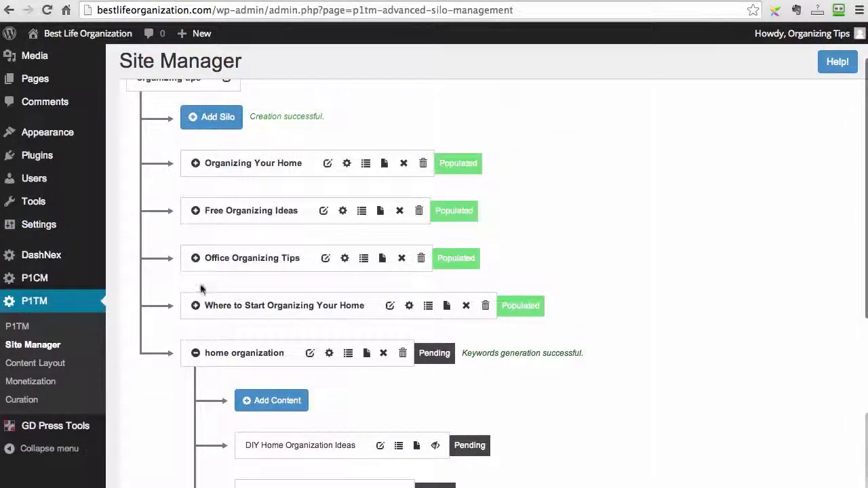
# Expand the four populated silos to examine their content entries, and collapse all five silos again.
pyautogui.click(196, 306)
pyautogui.click(196, 258)
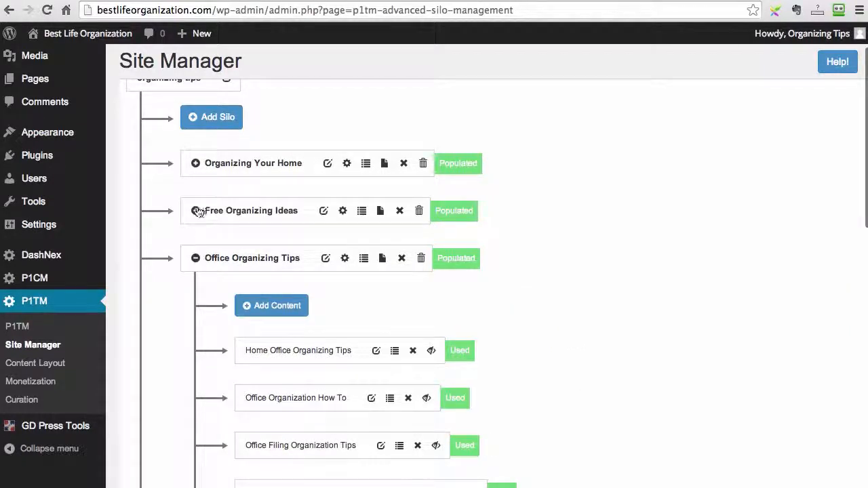
pyautogui.click(196, 211)
pyautogui.click(196, 163)
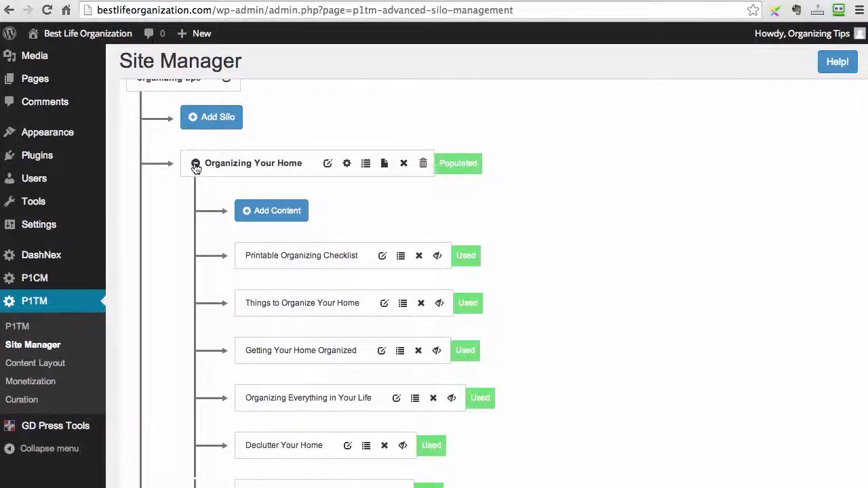
pyautogui.click(196, 164)
pyautogui.click(195, 211)
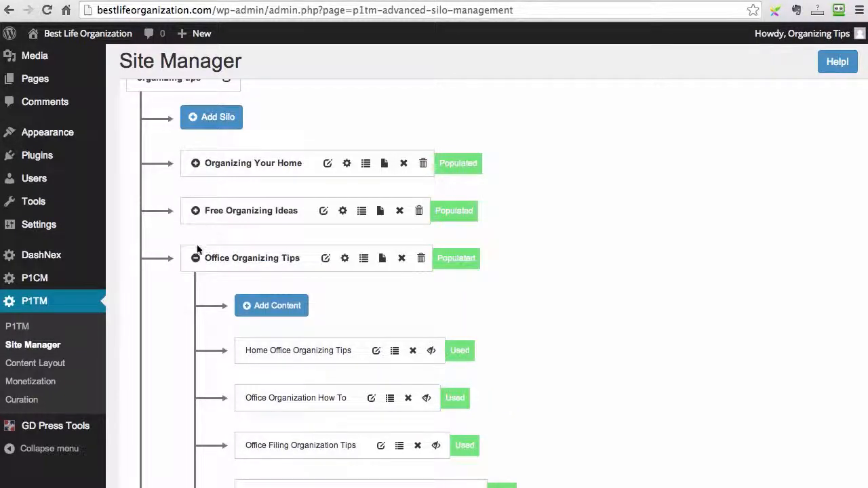
pyautogui.click(195, 259)
pyautogui.click(195, 306)
pyautogui.click(194, 353)
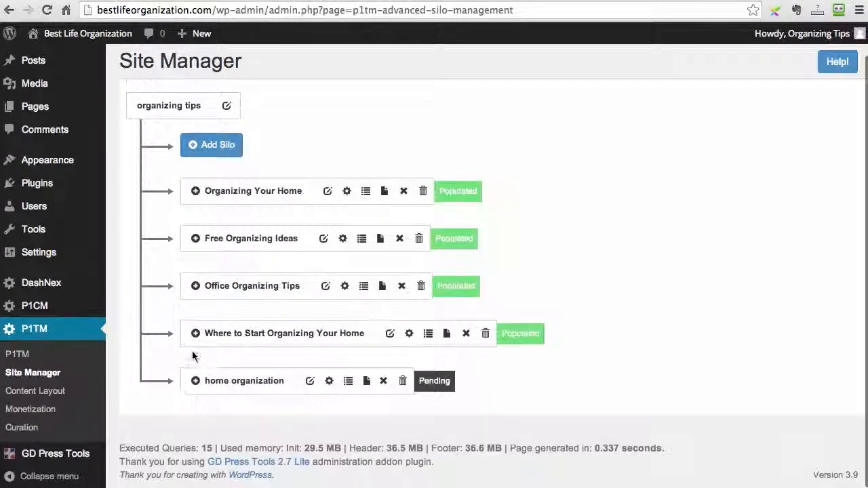
pyautogui.scroll(2, 487, 286)
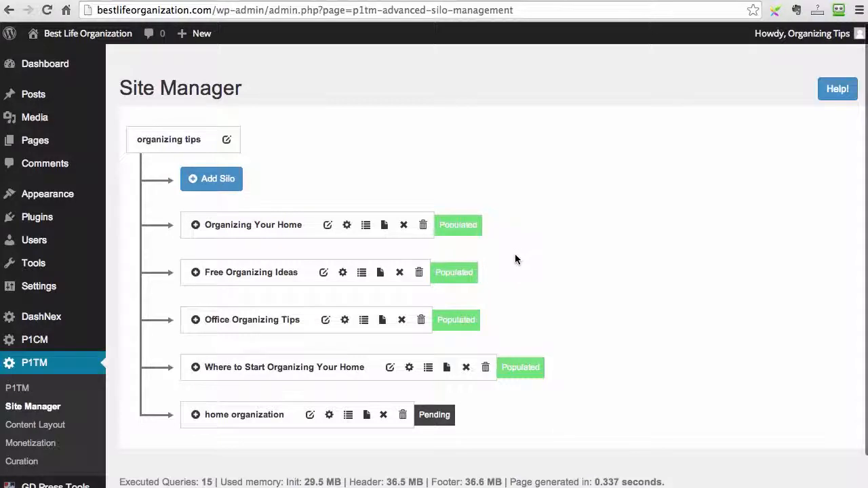